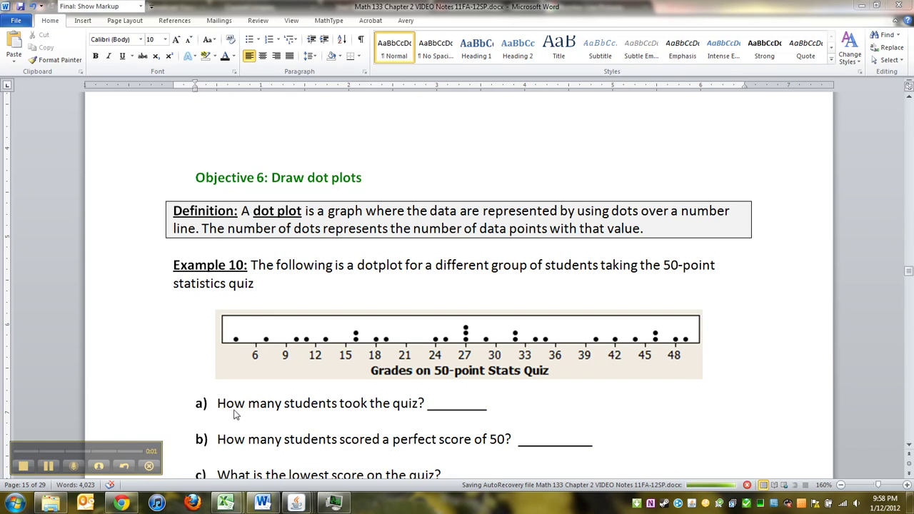
Add an empty line below the definition box in the notes
scroll(248, 223, "up", 1)
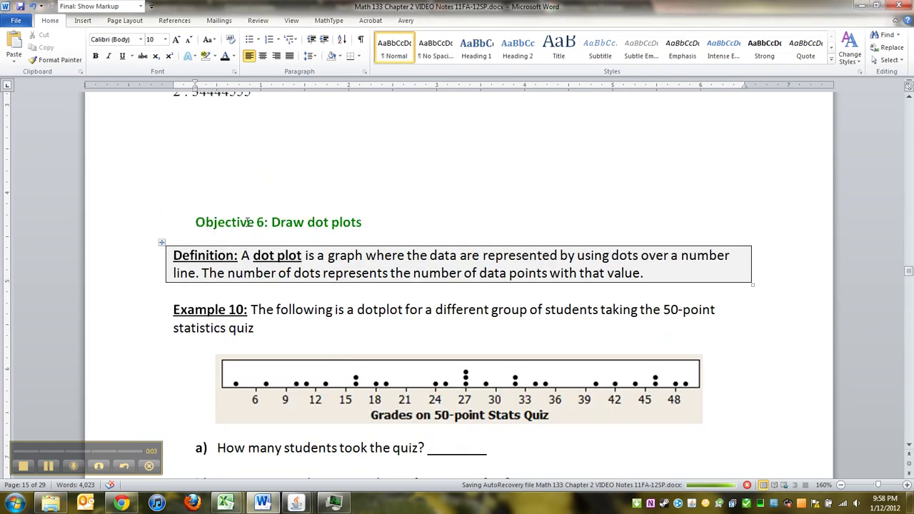
scroll(248, 223, "down", 2)
scroll(248, 222, "down", 2)
scroll(248, 221, "up", 2)
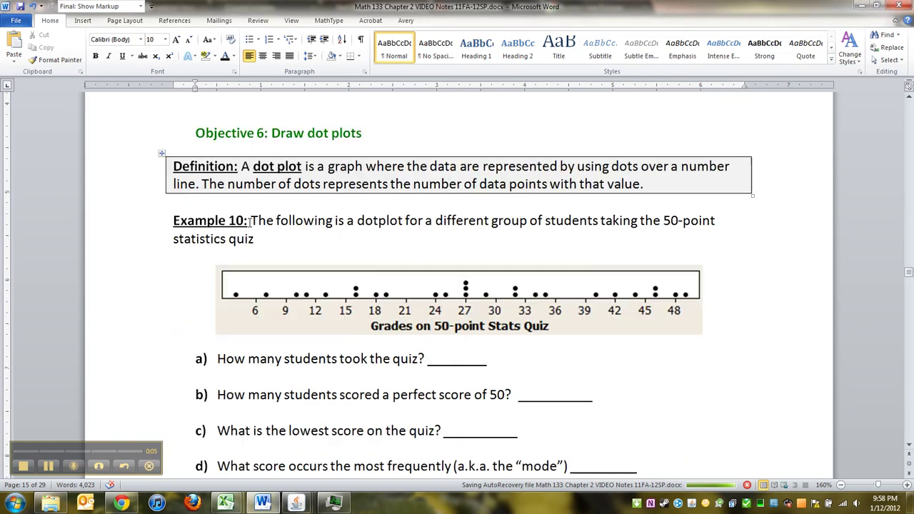
scroll(249, 222, "up", 1)
left_click(243, 246)
key("Return")
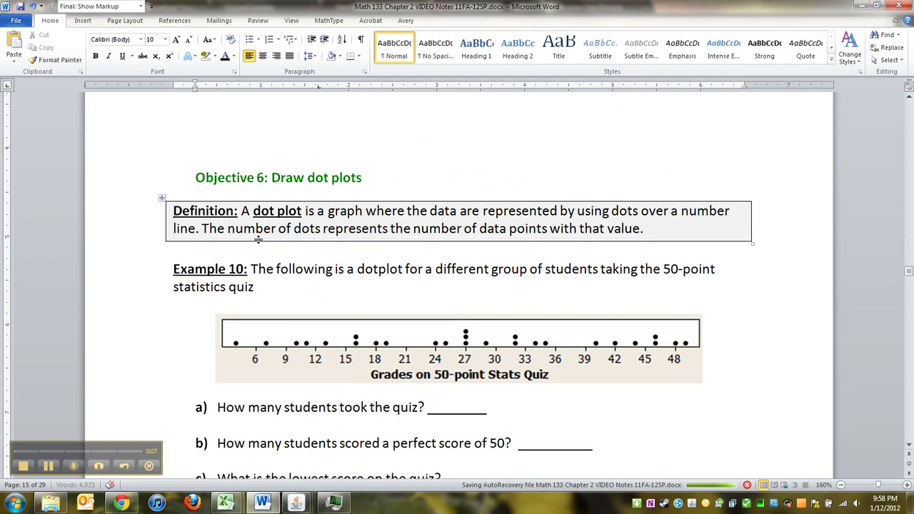
scroll(235, 253, "down", 1)
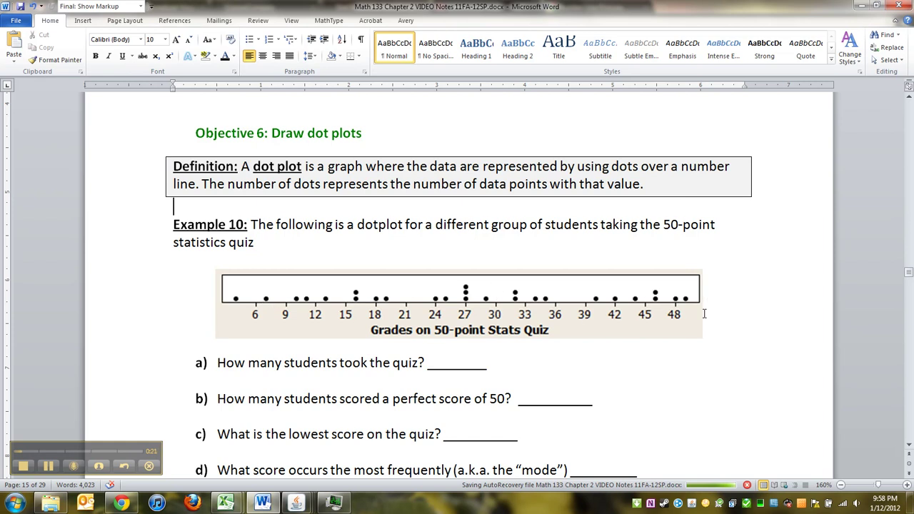
Make the word 'different' in the Example 10 description bold
left_click(431, 362)
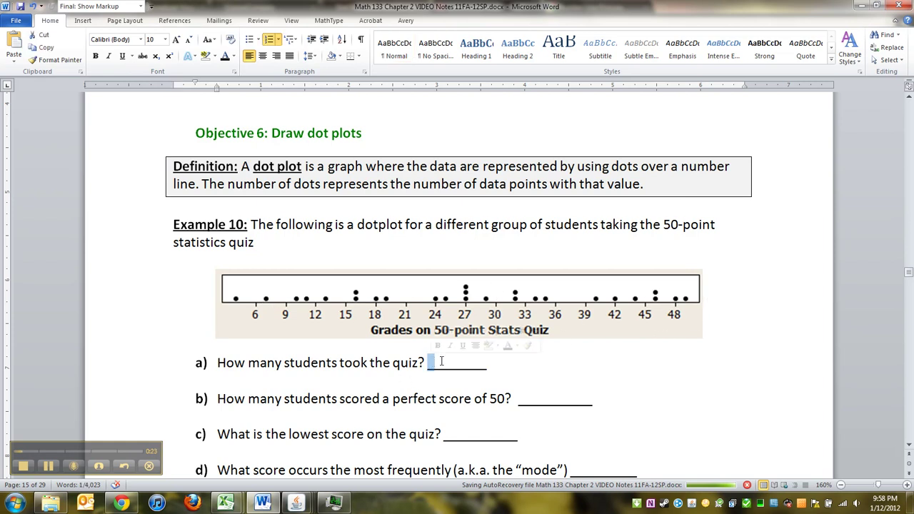
double_click(440, 362)
left_click(259, 376)
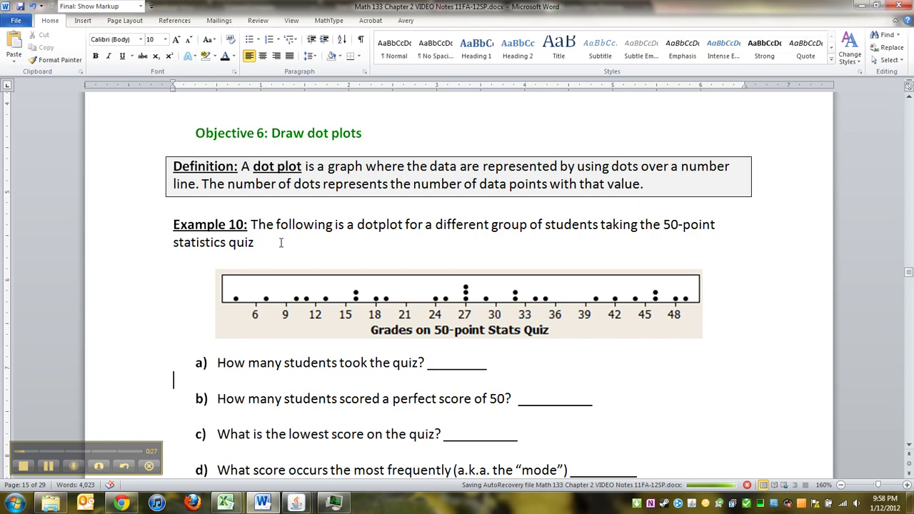
key("shift+Up")
left_click(307, 303)
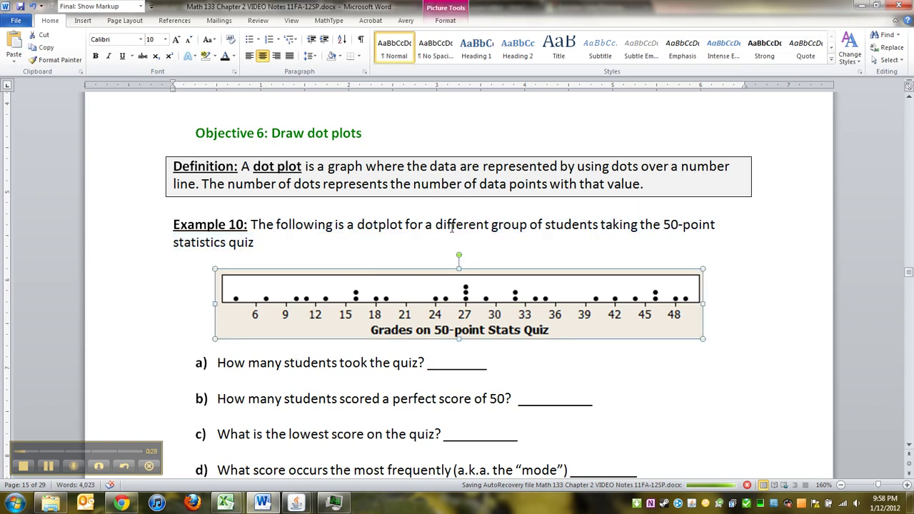
double_click(455, 224)
key("ctrl+b")
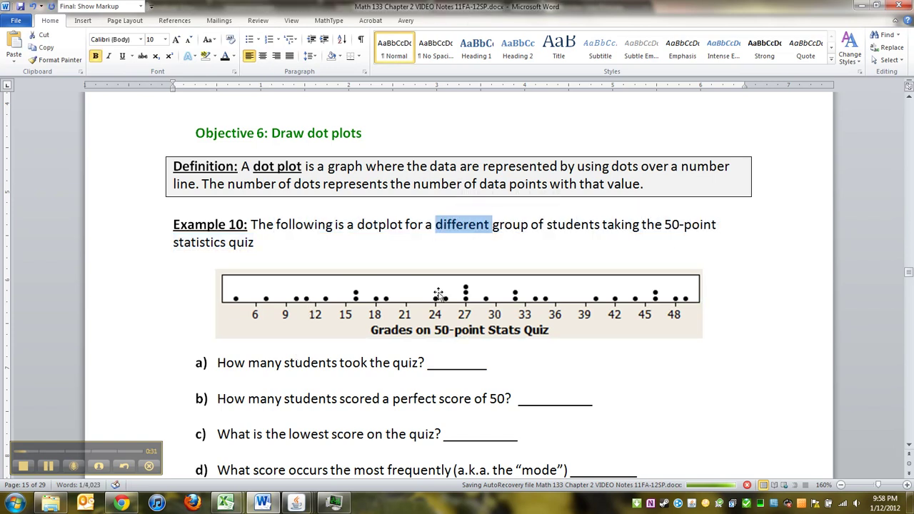
left_click(432, 341)
left_click(436, 352)
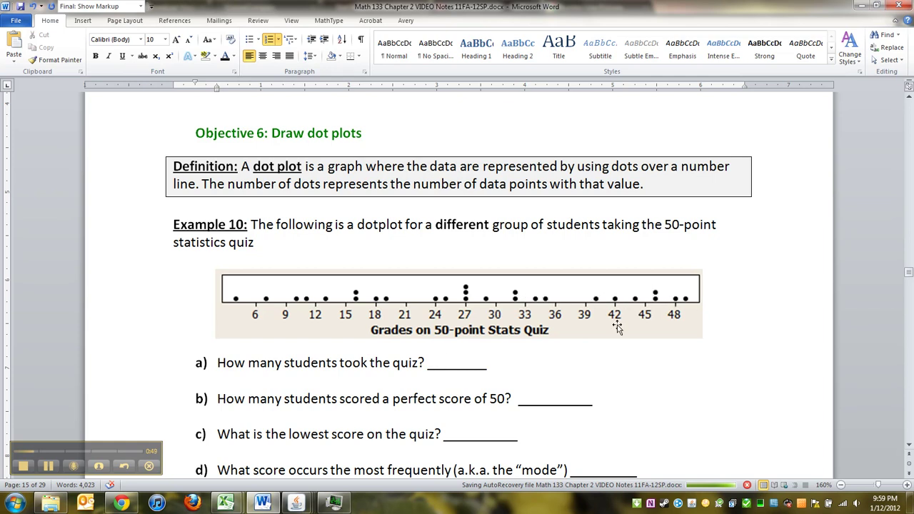
Fill in 26 as the answer to question a)
double_click(454, 355)
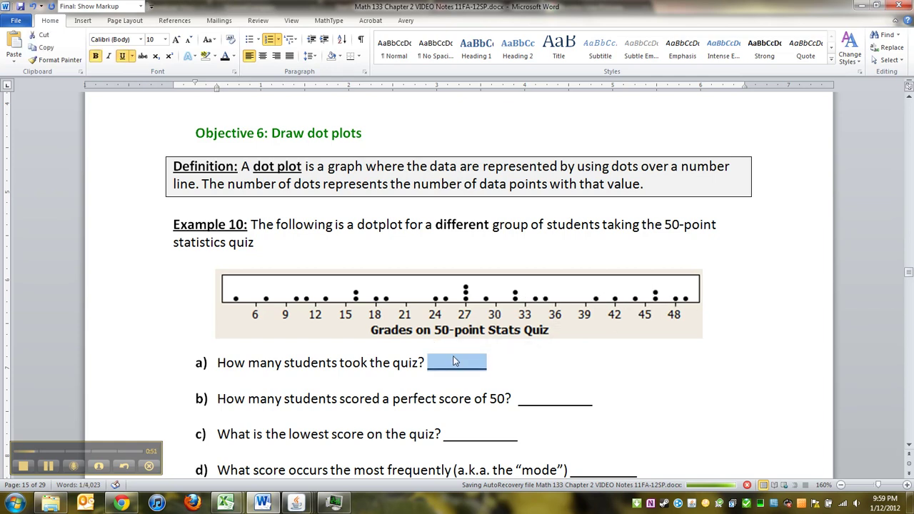
type("26")
left_click(427, 384)
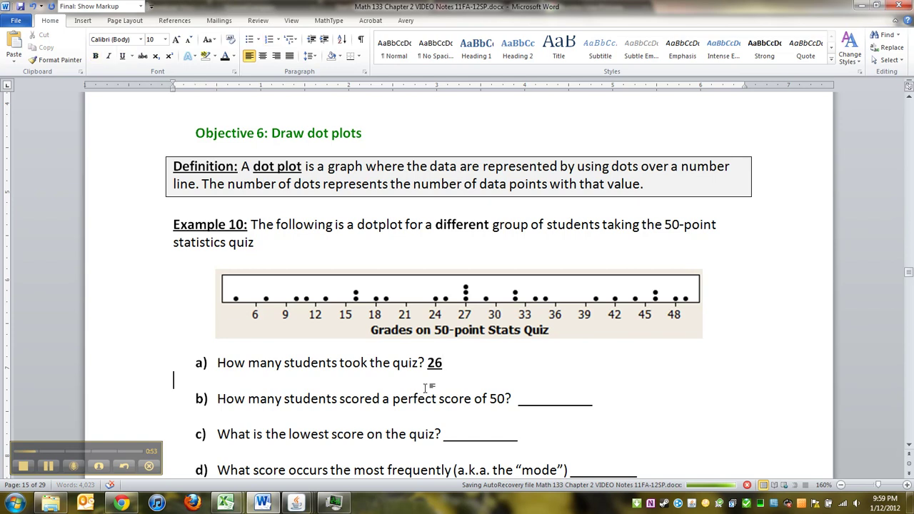
Answer question b) with bold, underlined '0 (No one)'
double_click(555, 398)
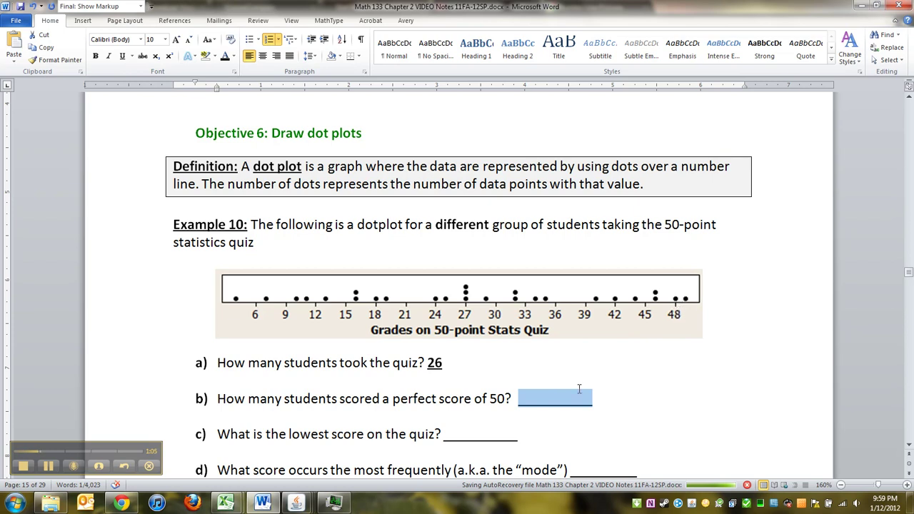
key("ctrl+b")
key("ctrl+u")
key("ctrl+b")
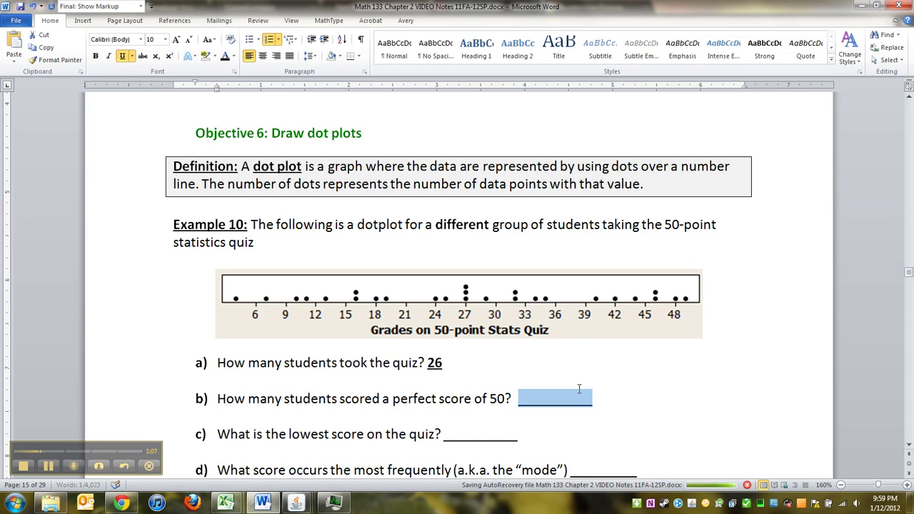
key("ctrl+b")
type("No")
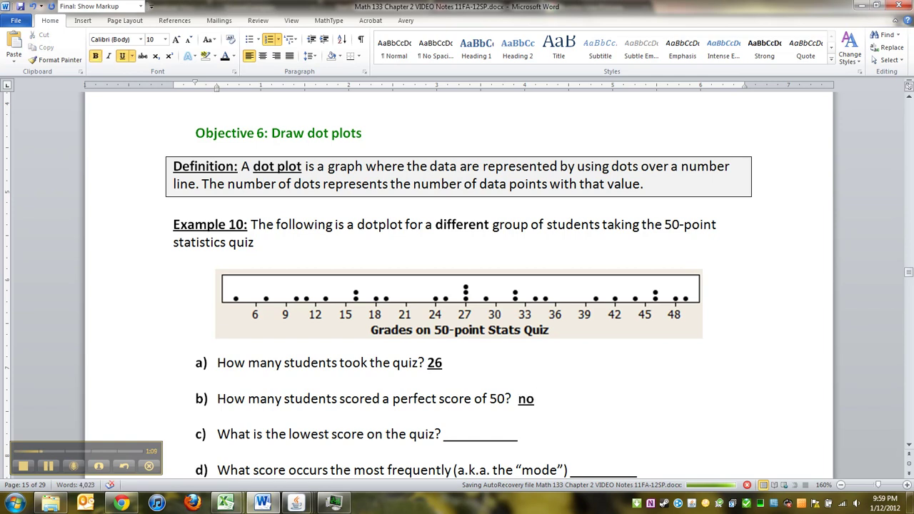
key("BackSpace")
key("BackSpace")
type("0 (Noone)")
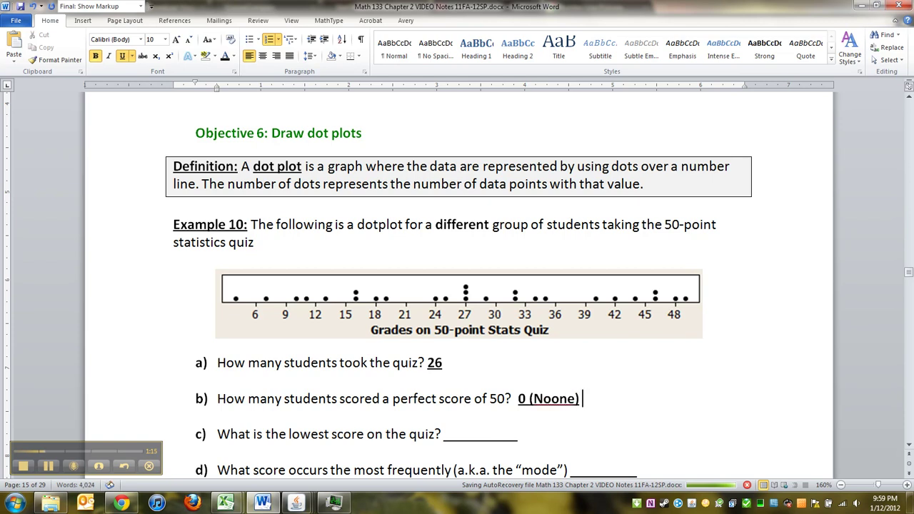
left_click(547, 399)
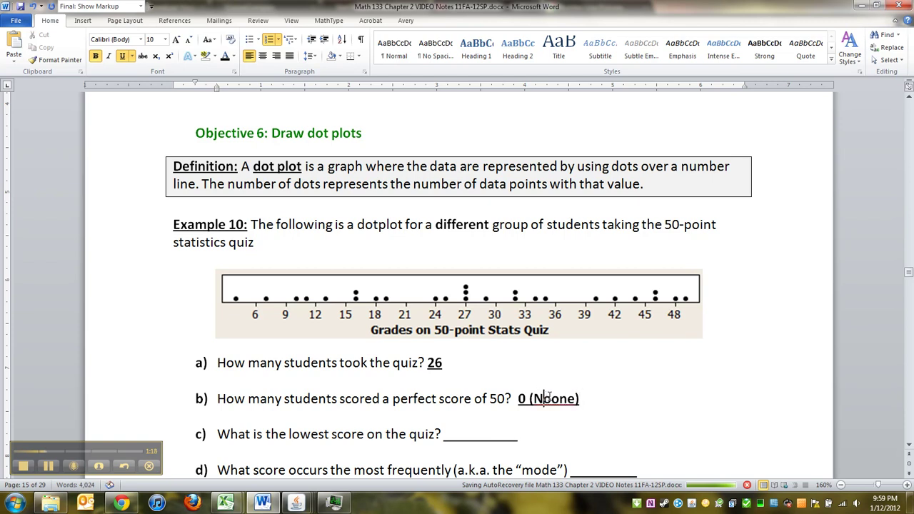
left_click(510, 435)
Fill in 4 as the answer to question c)
scroll(502, 434, "down", 2)
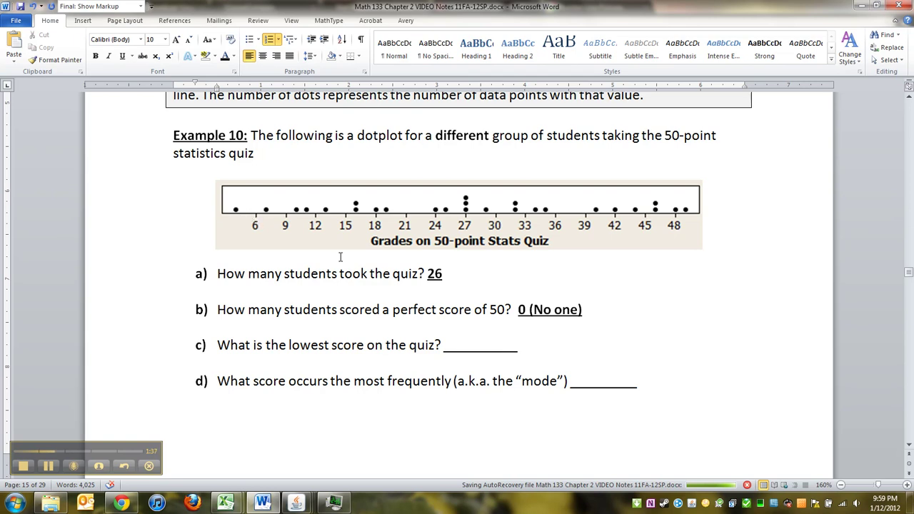
double_click(475, 337)
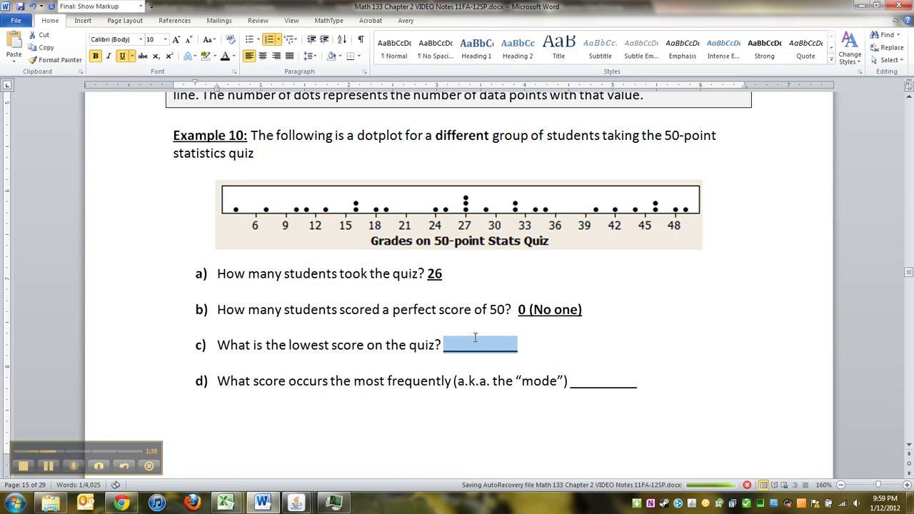
type("4")
left_click(474, 396)
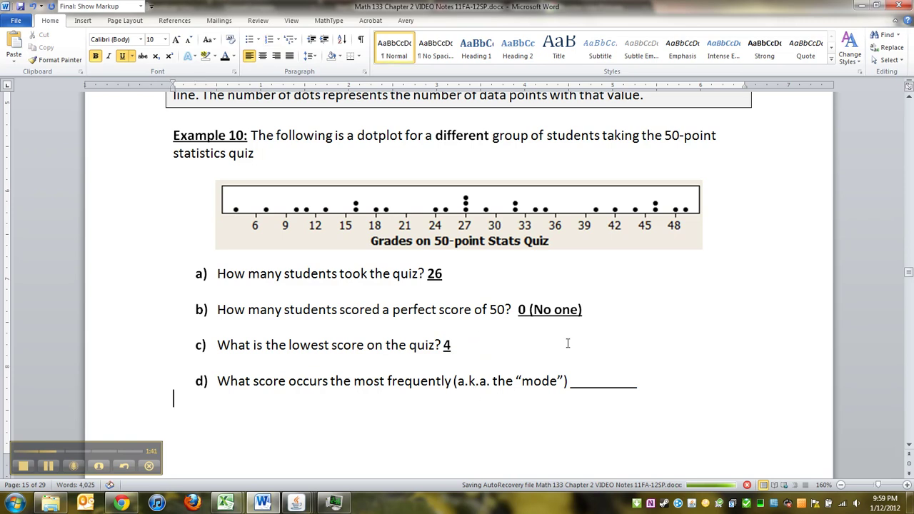
Answer question d) with 27 followed by a bold '(most dots)'
double_click(624, 383)
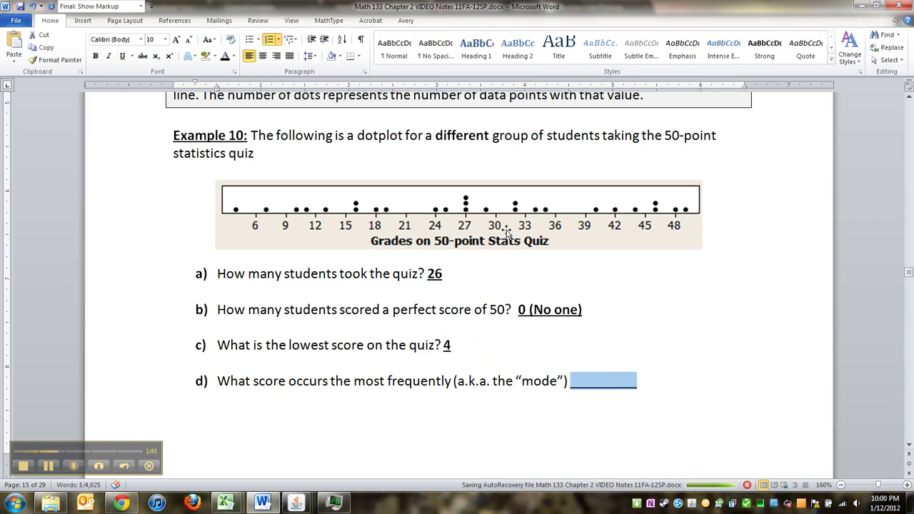
type("27")
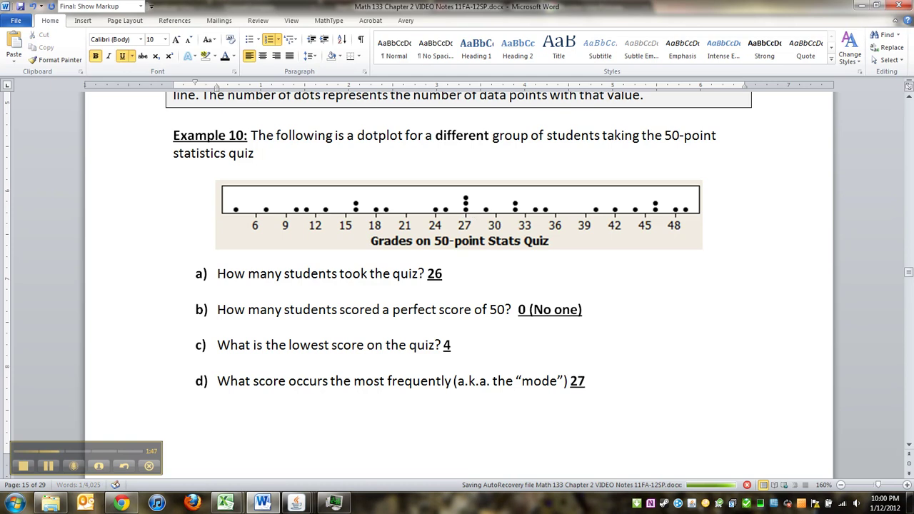
type(" (")
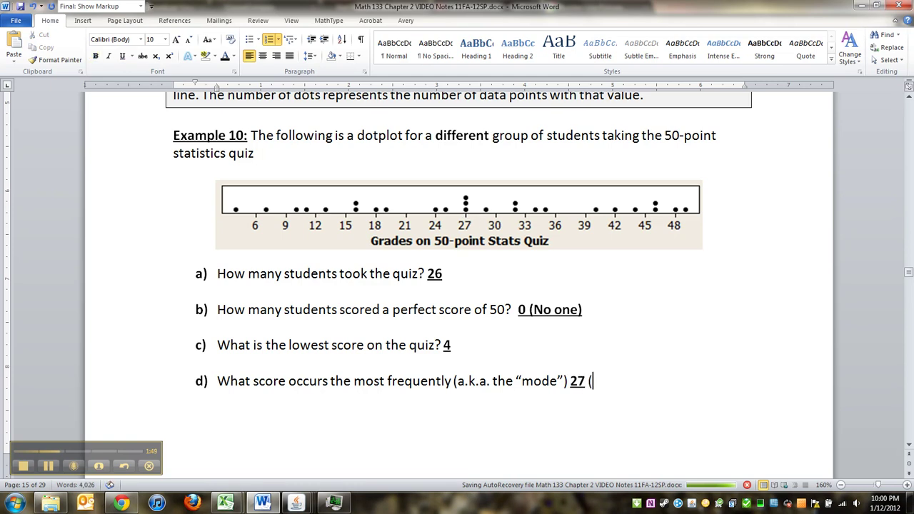
key("BackSpace")
key("ctrl+b")
type("(most d")
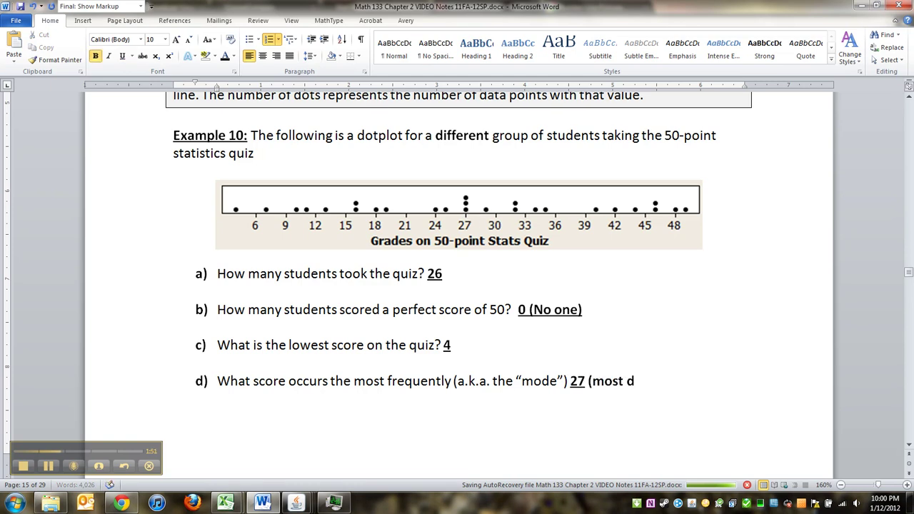
type("ots")
scroll(264, 310, "down", 2)
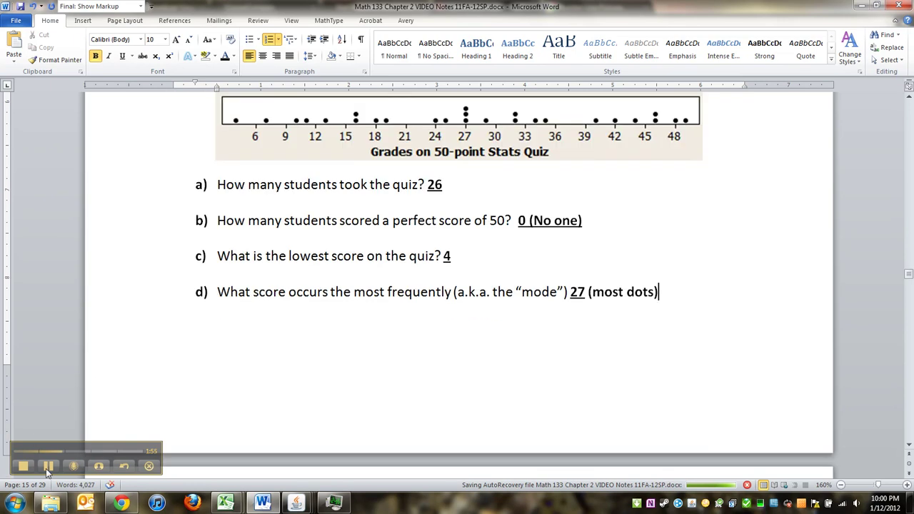
scroll(243, 355, "down", 2)
scroll(419, 210, "up", 2)
key("Down")
Type the bold answer 'Excel doesn't make a dotplot, use StatCrunch!' under part a)
scroll(379, 246, "down", 1)
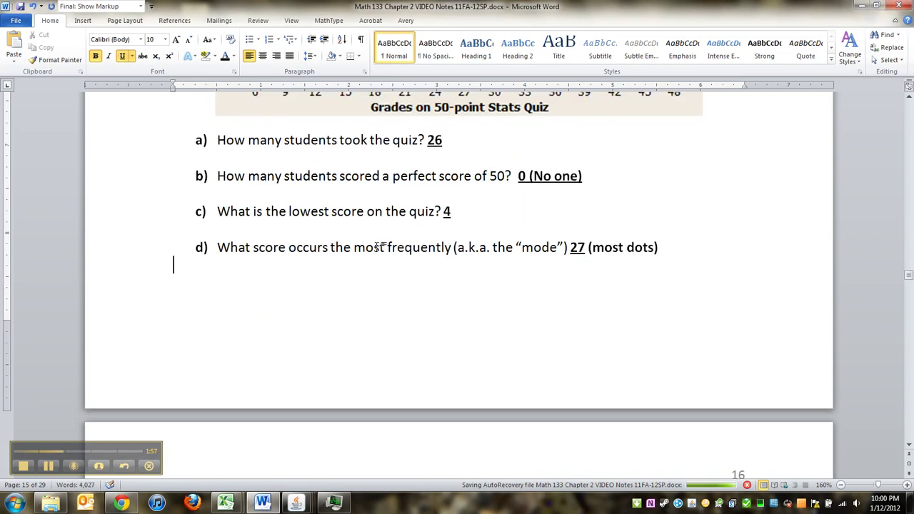
scroll(380, 246, "down", 6)
left_click(312, 370)
scroll(286, 336, "down", 4)
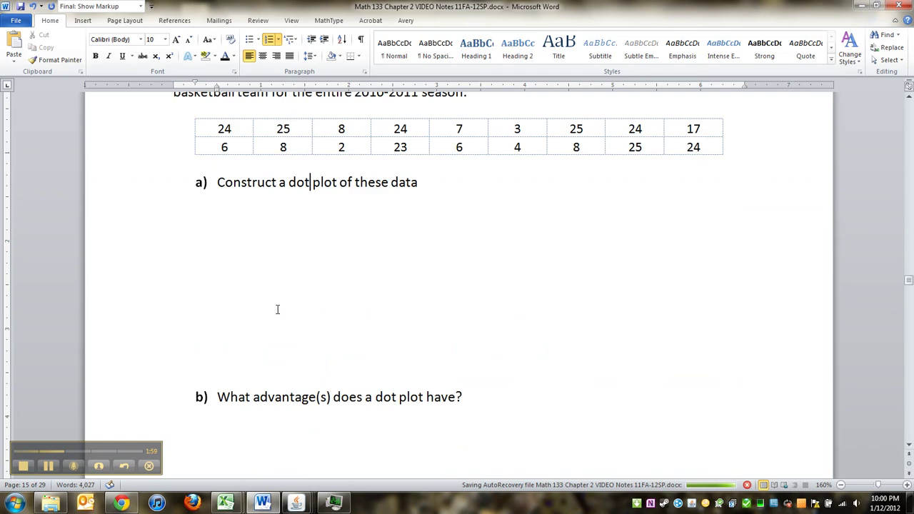
left_click(252, 294)
left_click(221, 215)
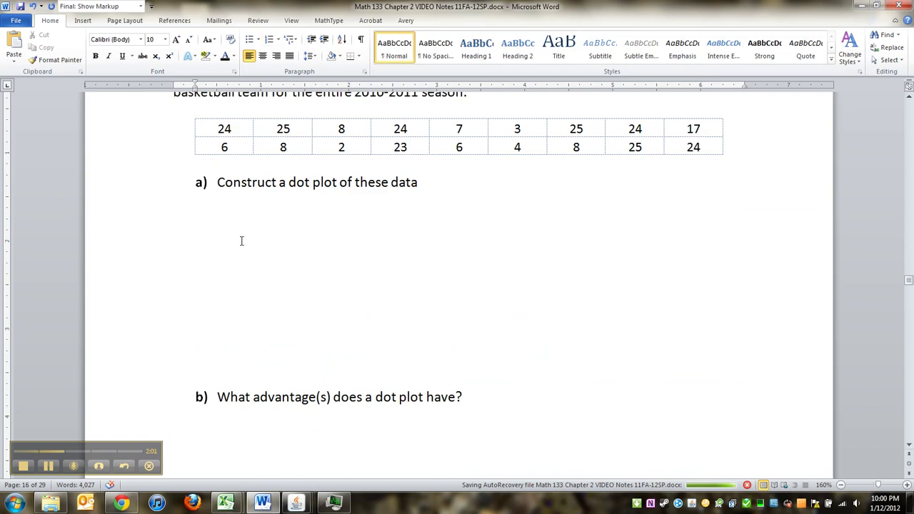
scroll(242, 240, "up", 1)
key("ctrl+b")
type("E")
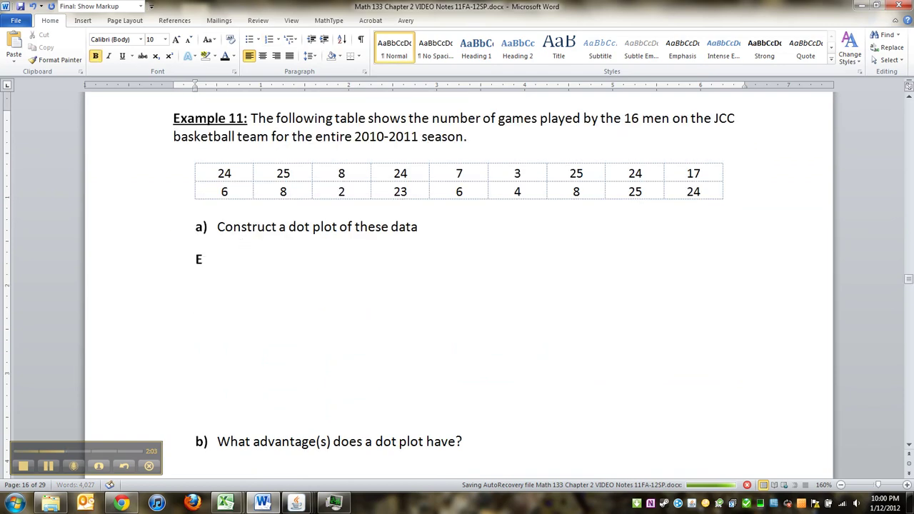
type("xcel doesn't make th")
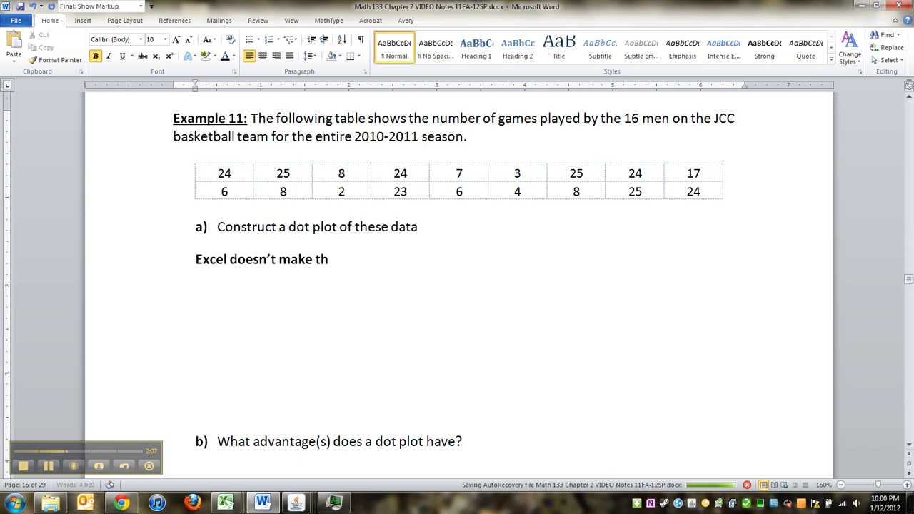
key("BackSpace")
key("BackSpace")
type("a dotplot")
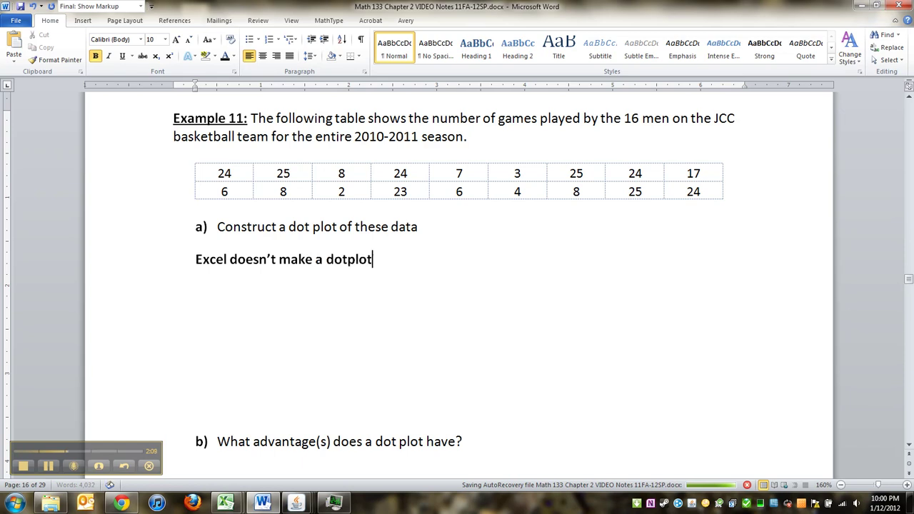
type(",  use S")
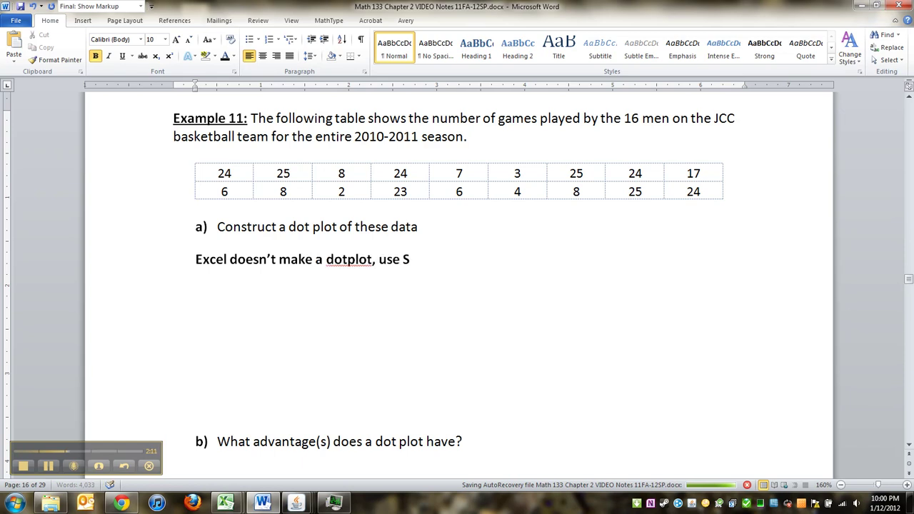
type("tatCryunc")
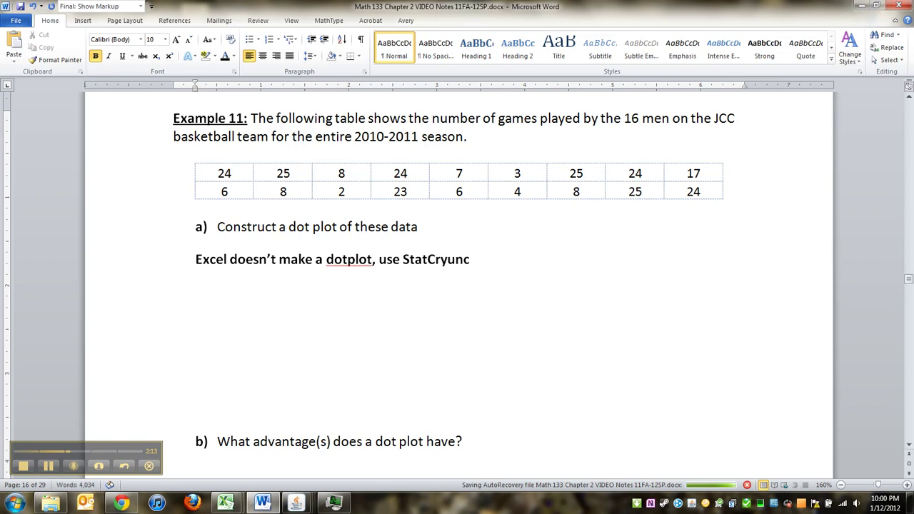
key("BackSpace")
key("BackSpace")
key("BackSpace")
key("BackSpace")
type("unch!")
Select the rows of the Example 11 games-played table
left_click(232, 325)
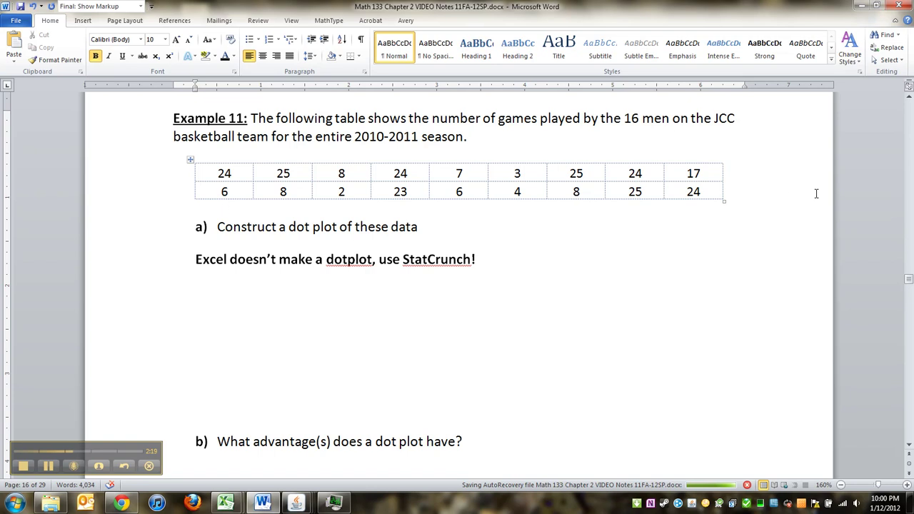
left_click_drag(682, 189, 235, 193)
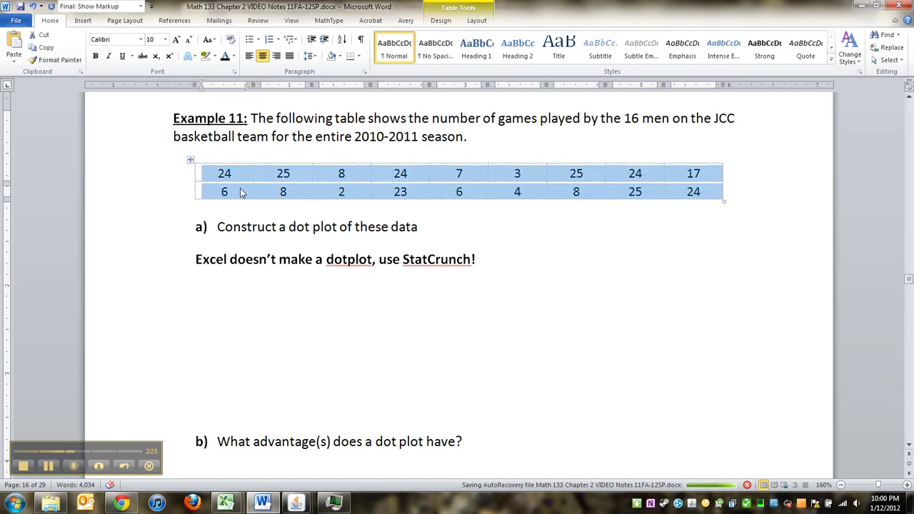
left_click(238, 191)
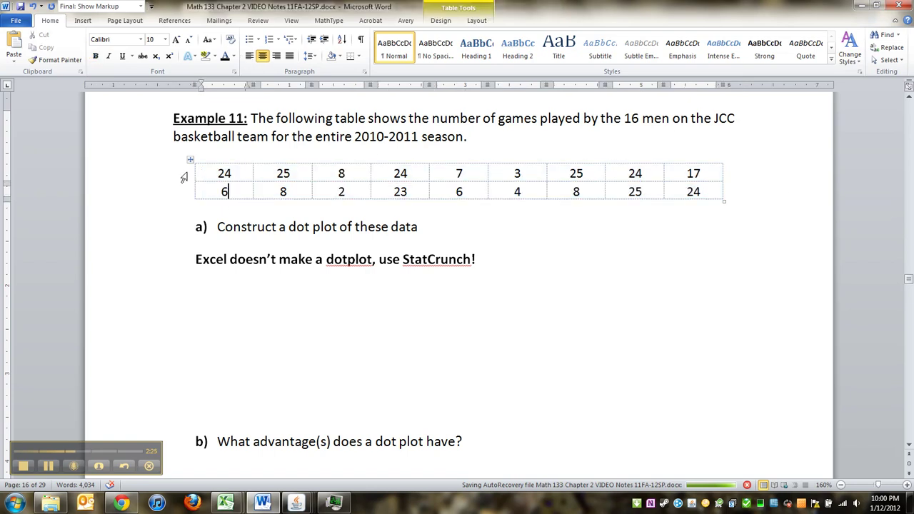
left_click_drag(183, 177, 182, 191)
left_click(196, 319)
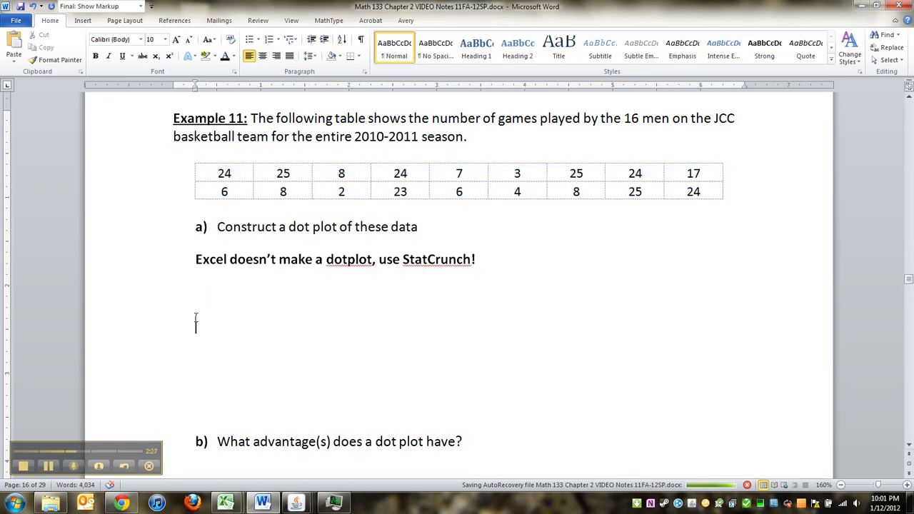
Start a StatCrunch Graphics > Dotplot of the Number of Games column and continue past column selection
mouse_move(122, 504)
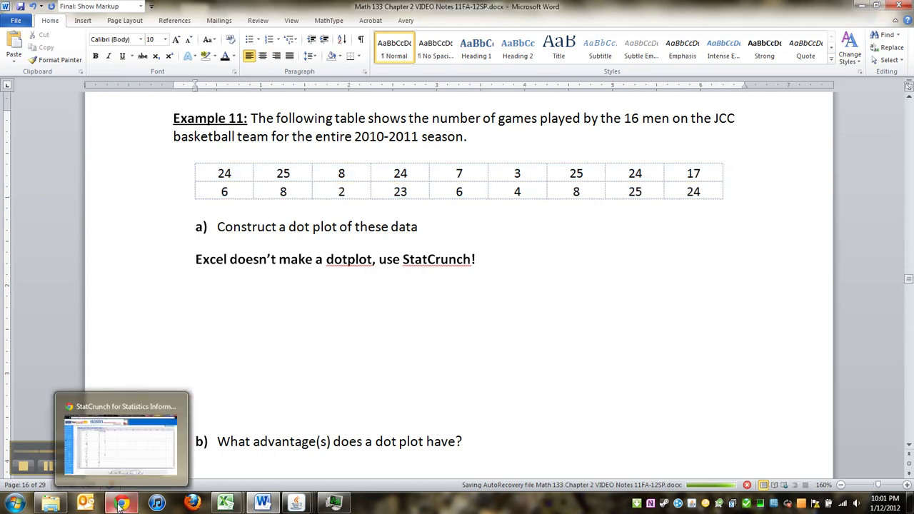
left_click(123, 460)
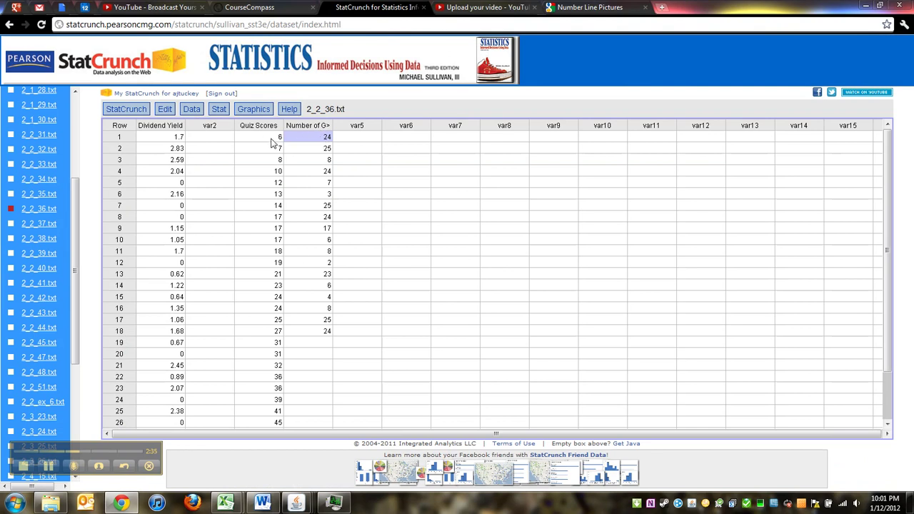
left_click(254, 111)
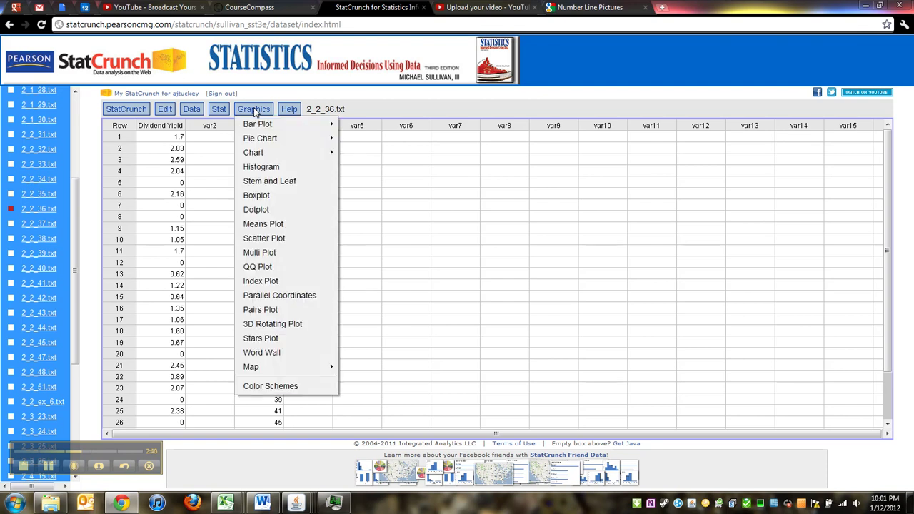
left_click(257, 210)
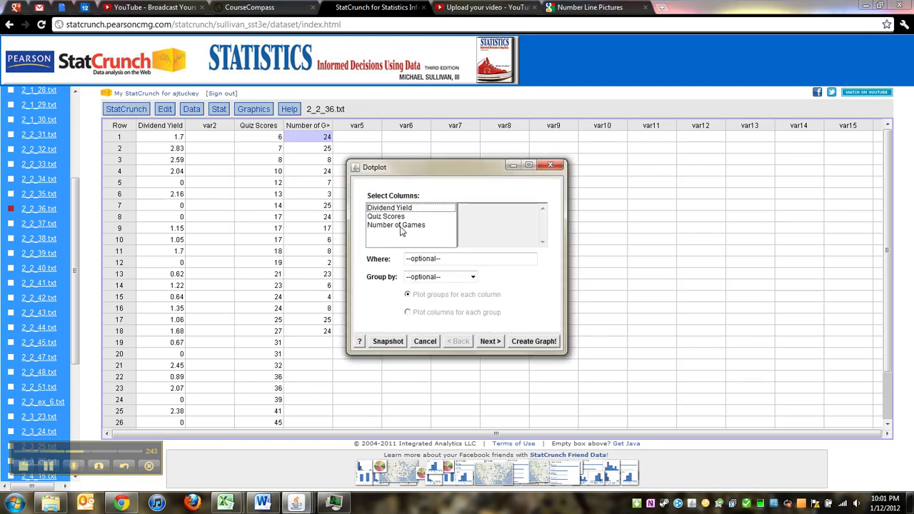
left_click(400, 226)
left_click(492, 343)
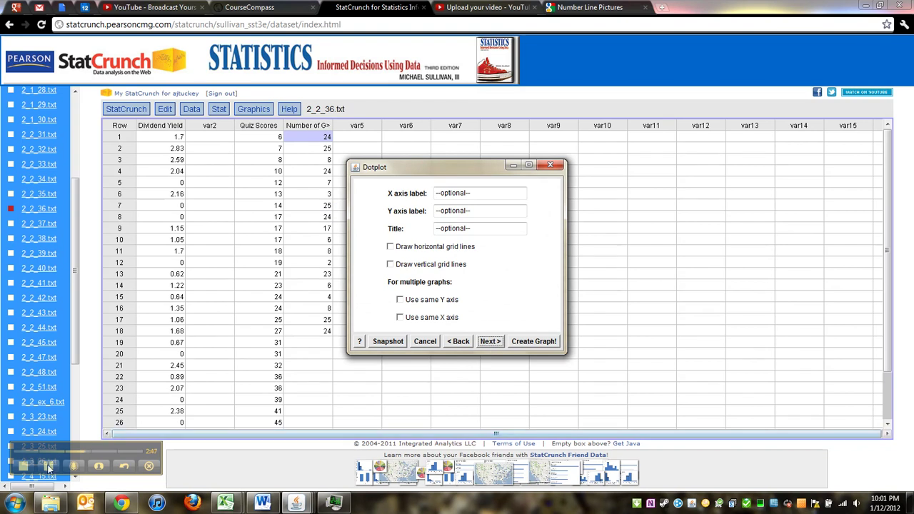
Title it 'Dotplot of Number of Games', label axes Number of Games and Count, enable vertical grid lines
left_click_drag(50, 472, 285, 433)
left_click(499, 254)
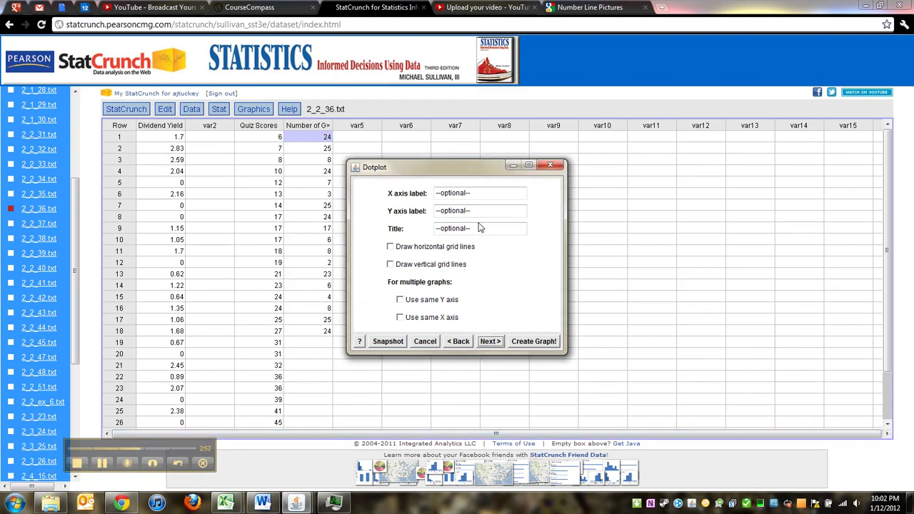
left_click(461, 229)
type("Dot")
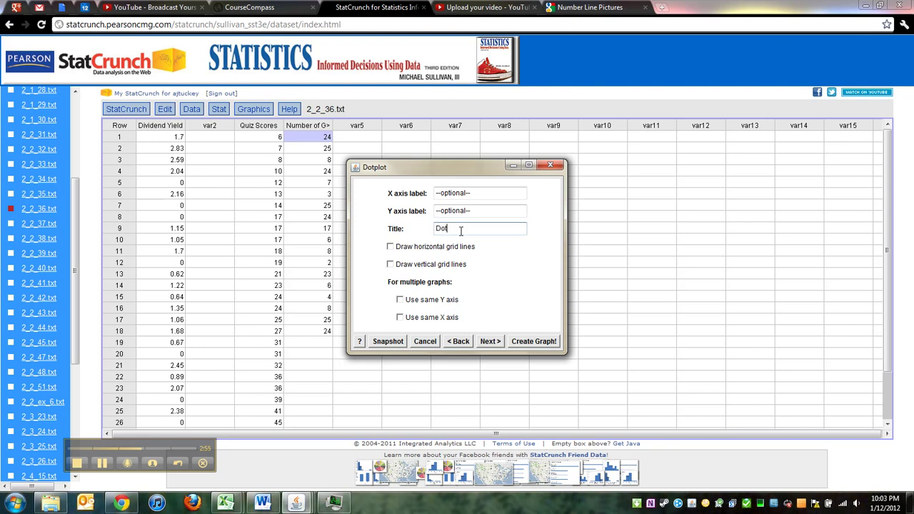
type("plot of Number of Games")
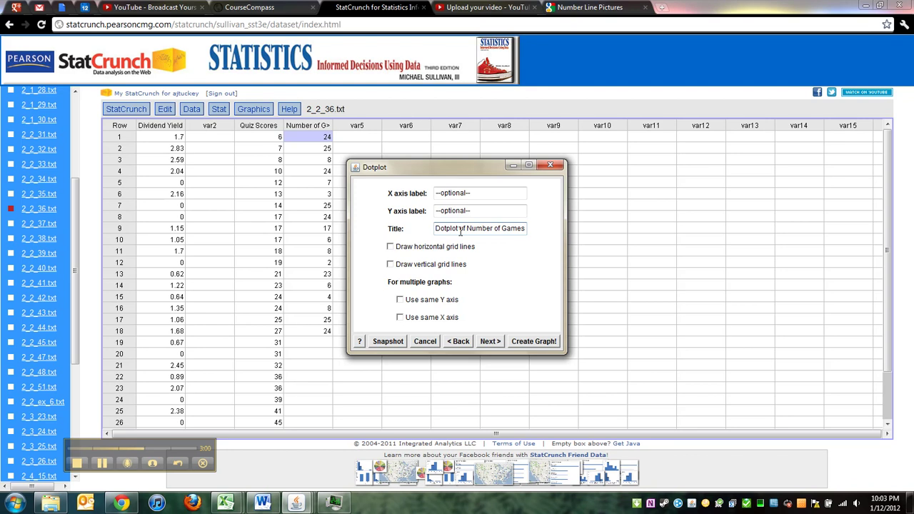
left_click(460, 195)
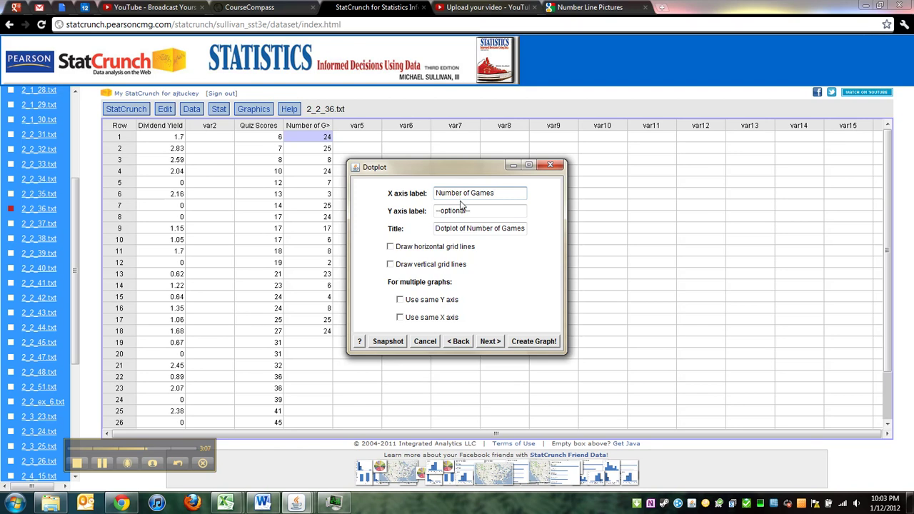
left_click(461, 209)
left_click(390, 265)
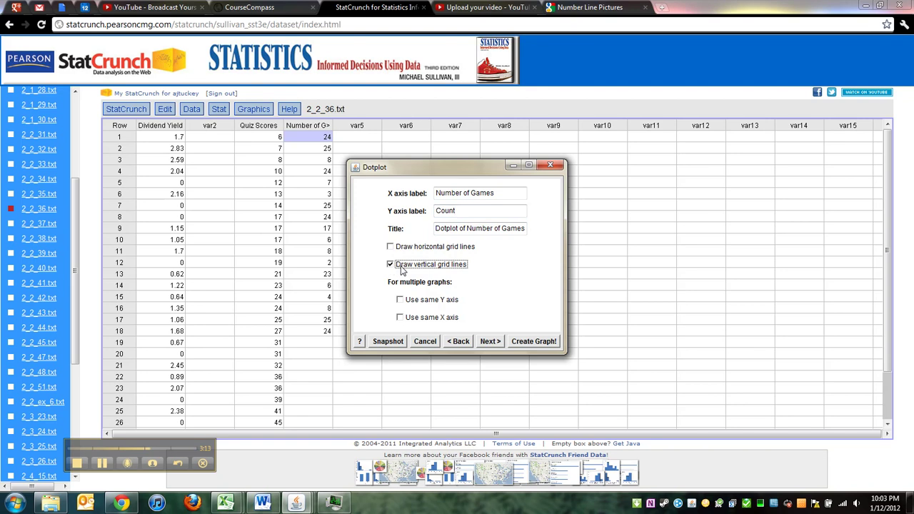
left_click(392, 247)
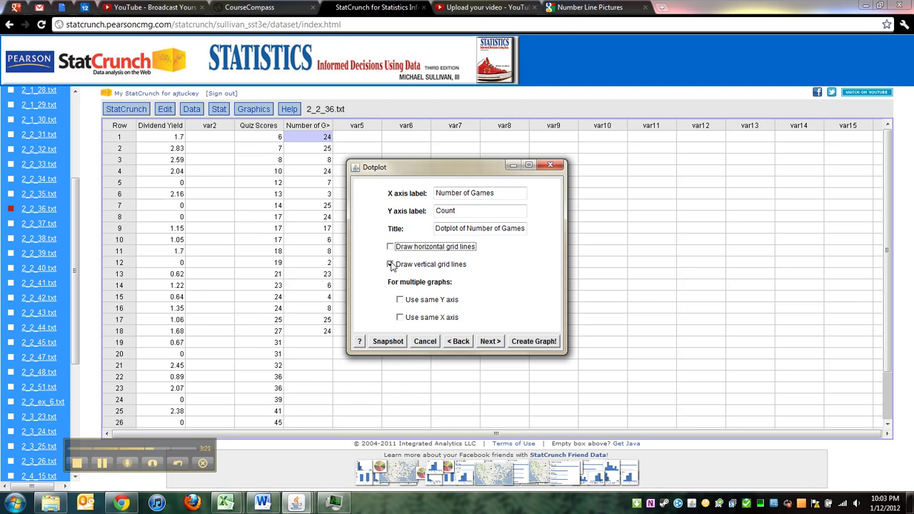
Create the Number of Games dotplot and copy it with Options > Copy
left_click(490, 342)
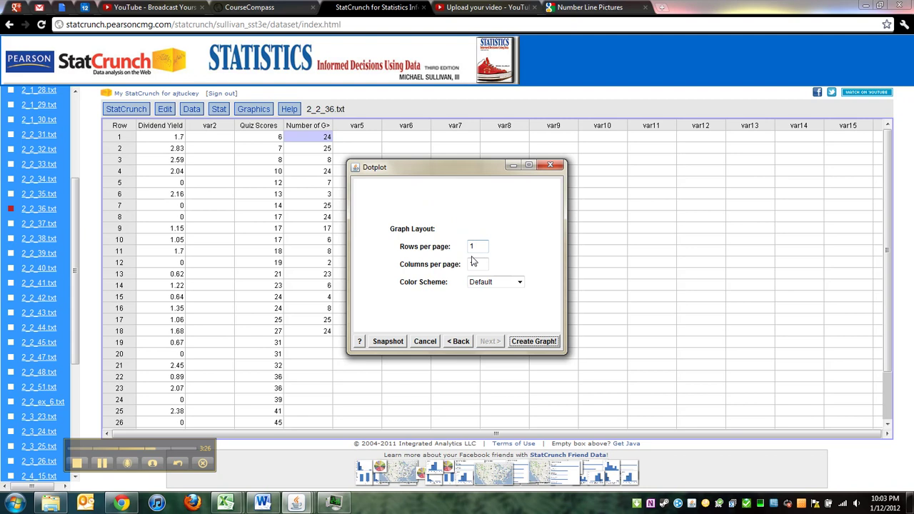
left_click(534, 342)
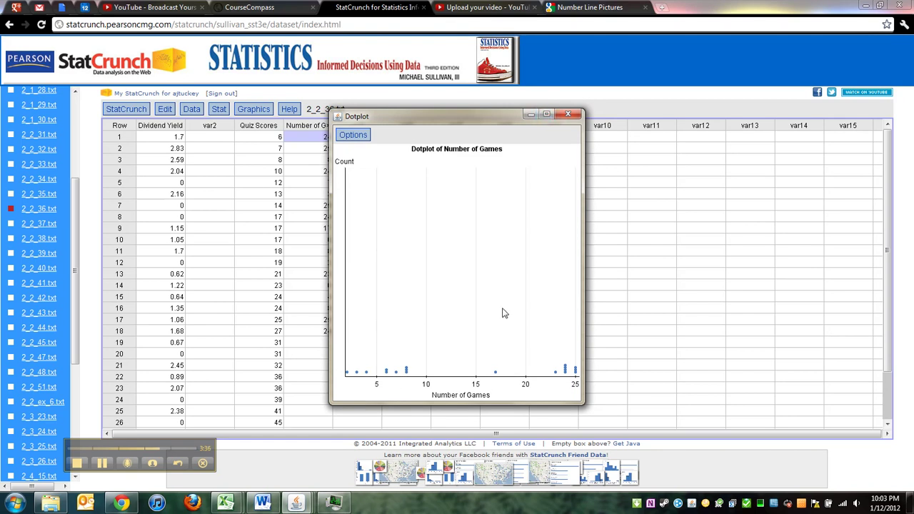
left_click(352, 135)
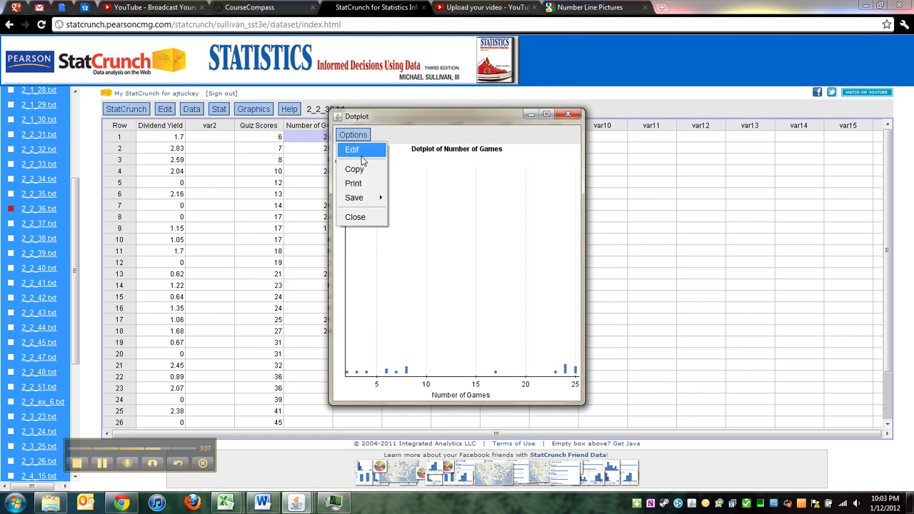
left_click(357, 169)
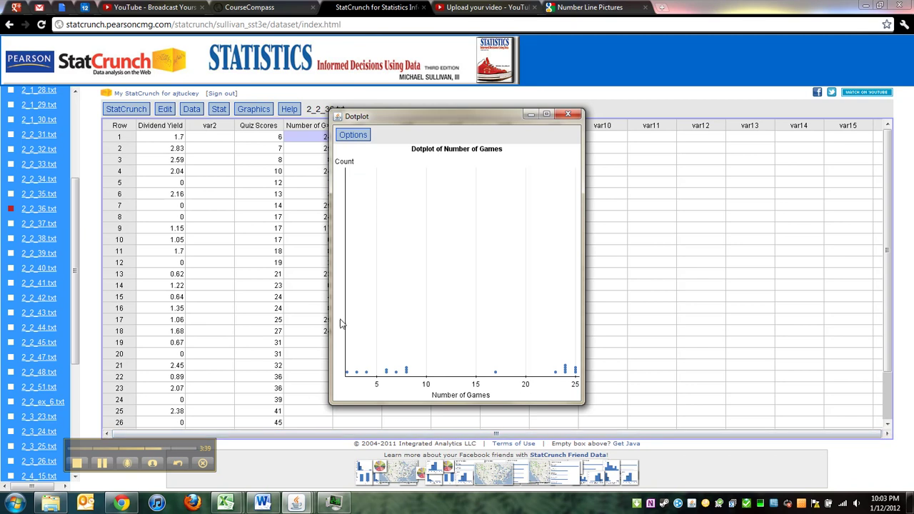
Paste the dot plot under Example 11 a) in Word and shrink it by its corner handles
left_click(262, 504)
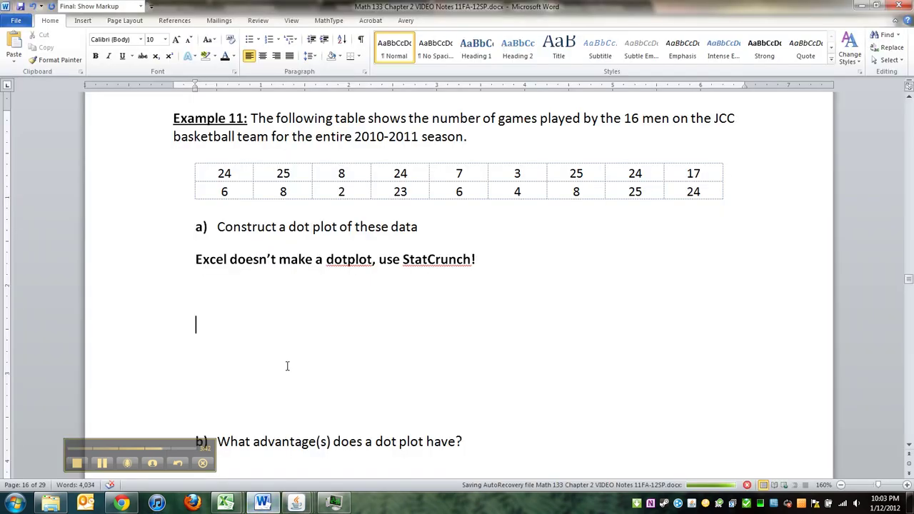
right_click(192, 288)
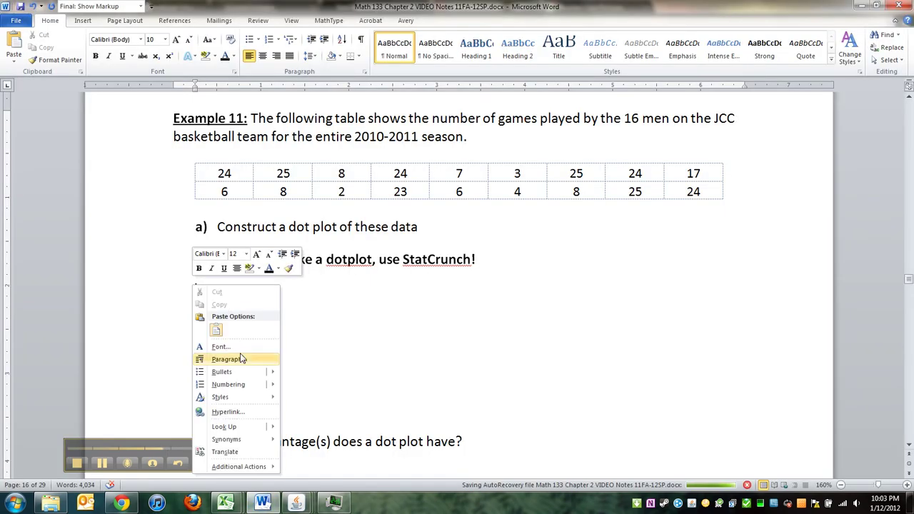
left_click(214, 330)
left_click(379, 331)
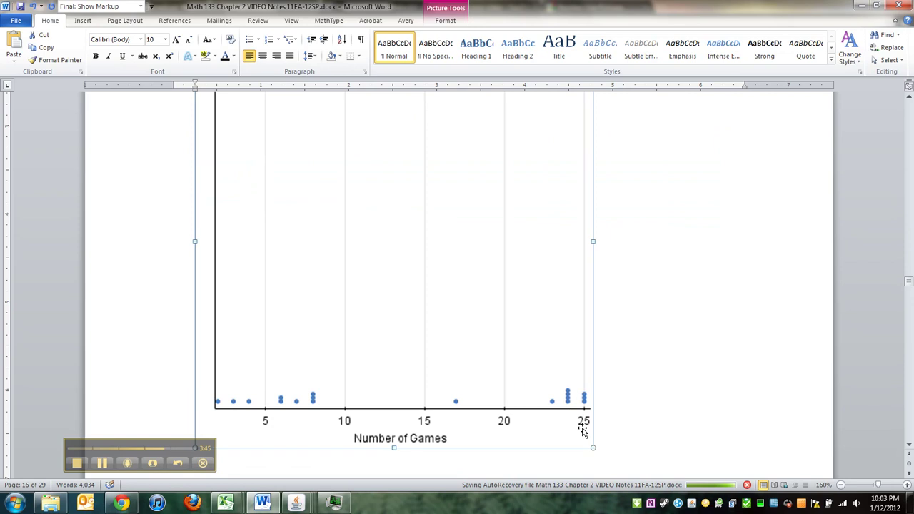
left_click_drag(592, 447, 486, 359)
left_click(556, 363)
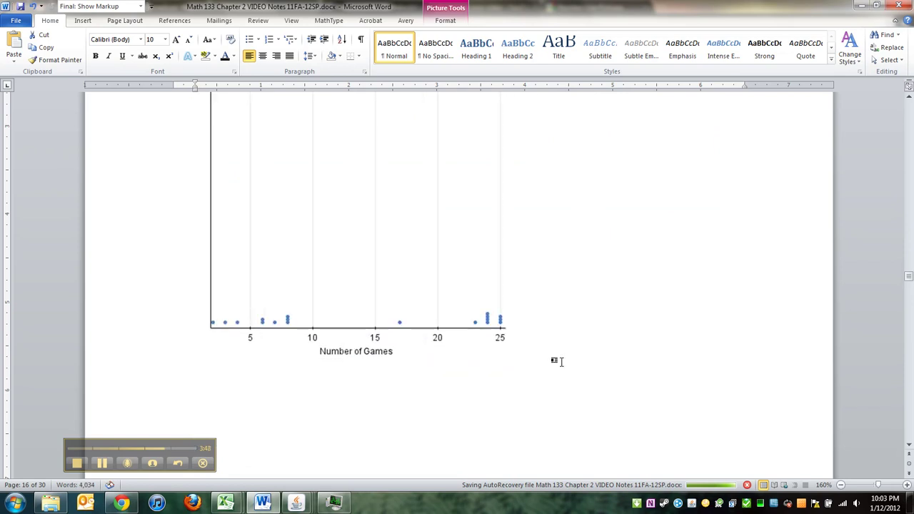
scroll(557, 362, "up", 4)
left_click(414, 332)
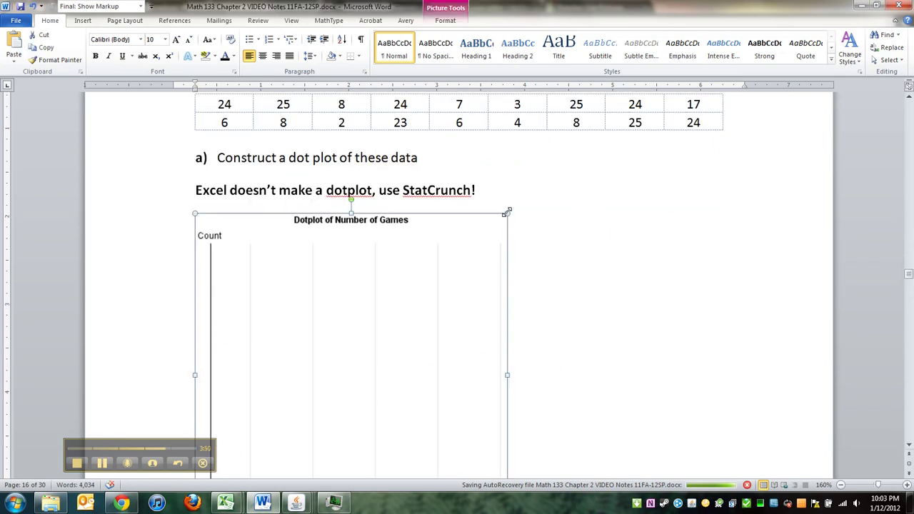
left_click_drag(504, 212, 479, 227)
left_click(536, 265)
Delete the blank lines so question b) sits directly below the chart
scroll(547, 312, "down", 3)
left_click(340, 341)
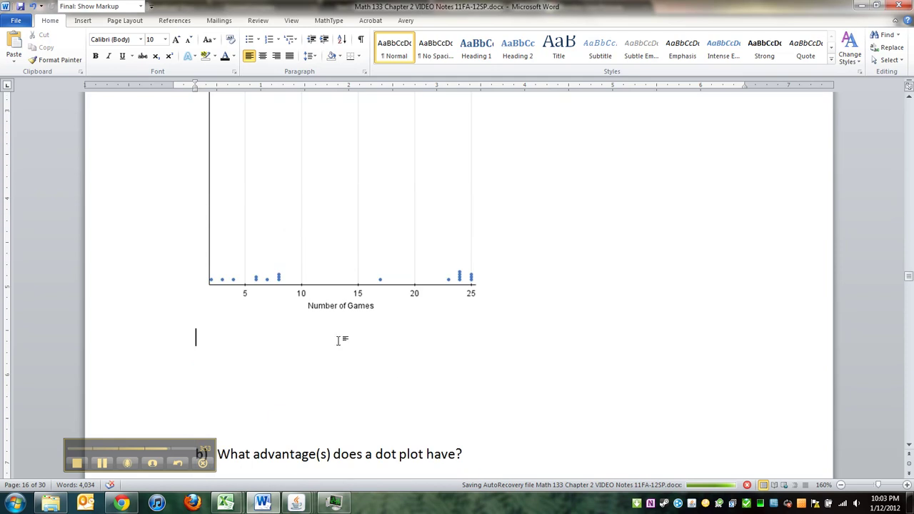
key("Delete")
key("Delete")
key("Delete")
scroll(367, 347, "up", 1)
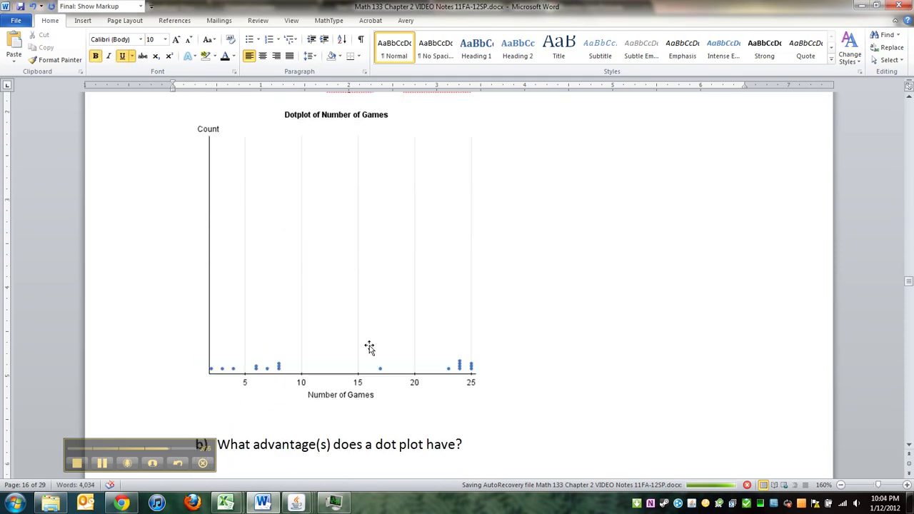
left_click(102, 462)
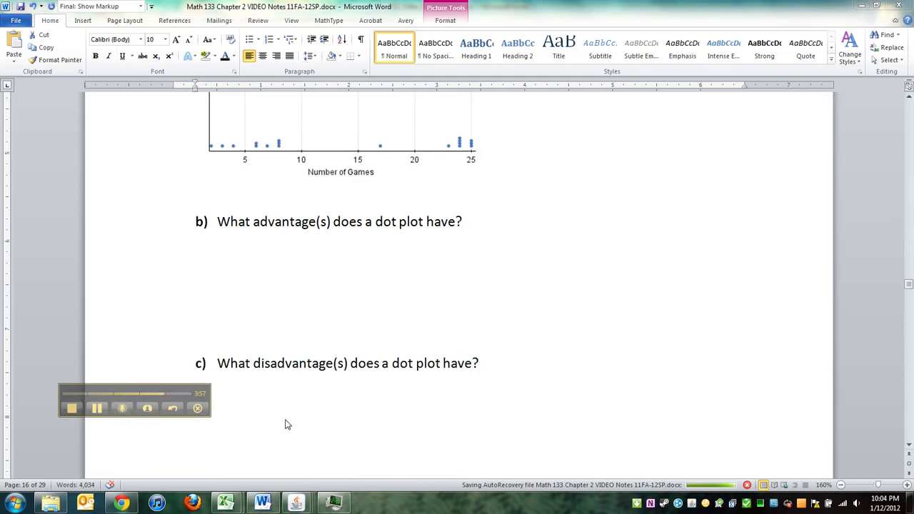
scroll(285, 428, "down", 2)
scroll(264, 445, "up", 1)
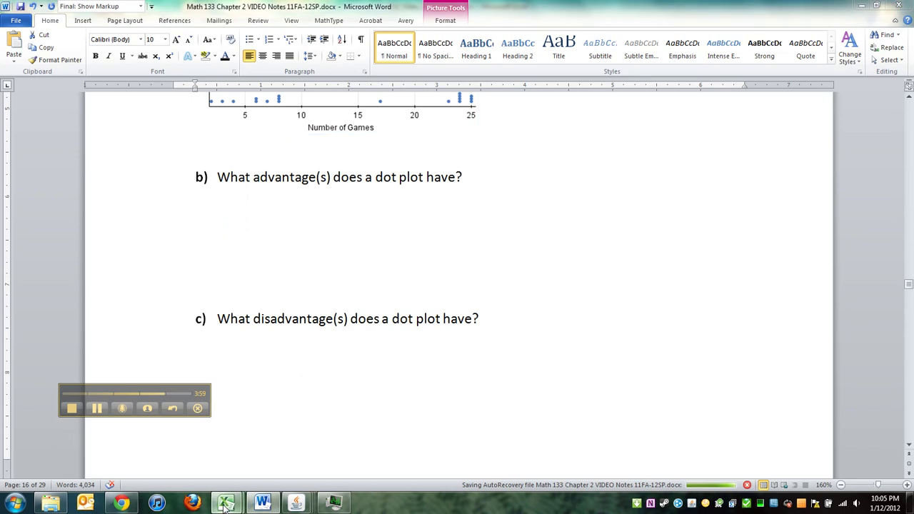
Paste the dot plot at cell F17 of the Excel Grades sheet and shrink it
mouse_move(225, 503)
left_click(189, 433)
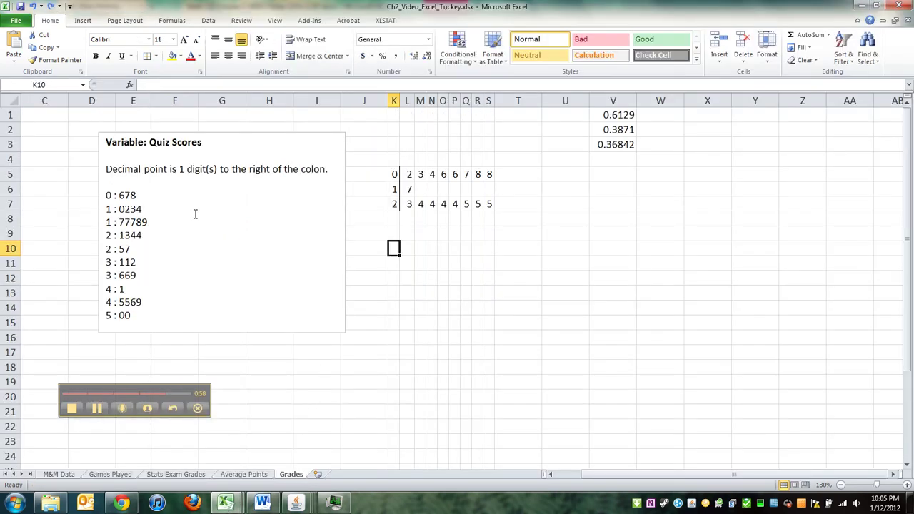
left_click(562, 477)
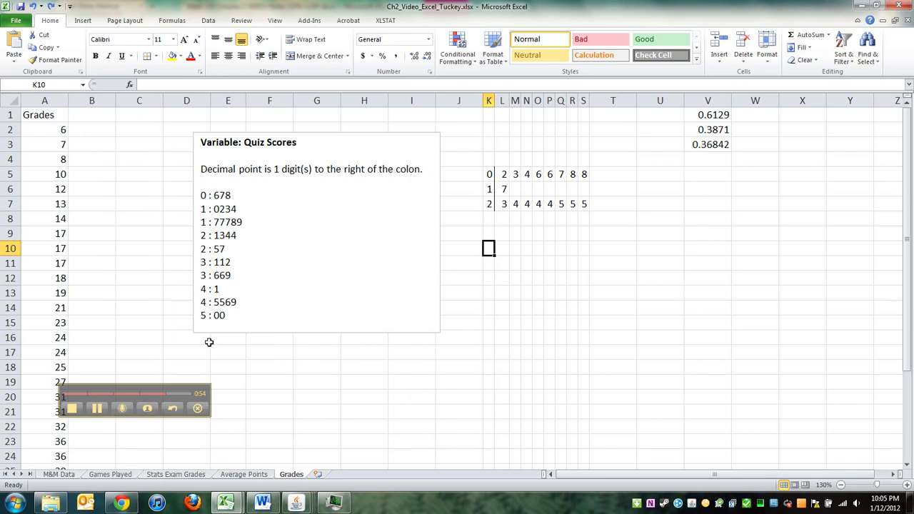
right_click(269, 354)
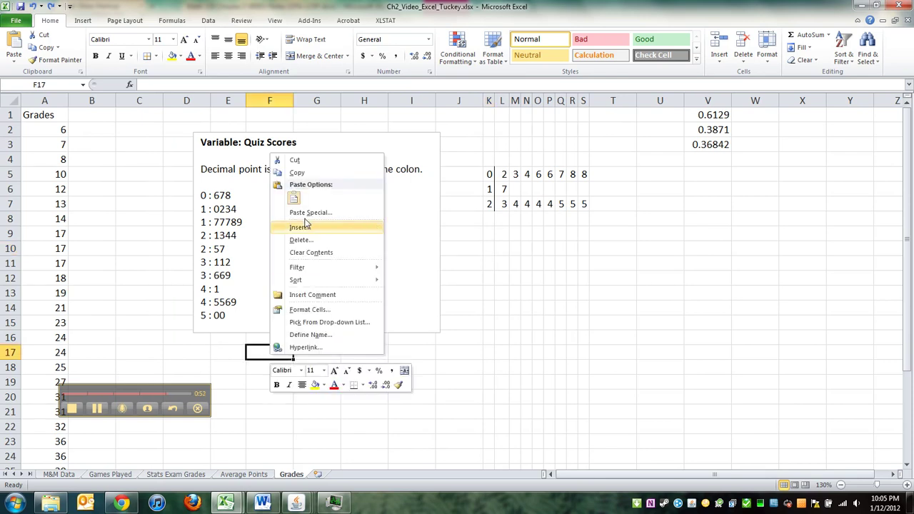
left_click(295, 198)
left_click(646, 351)
scroll(667, 351, "down", 9)
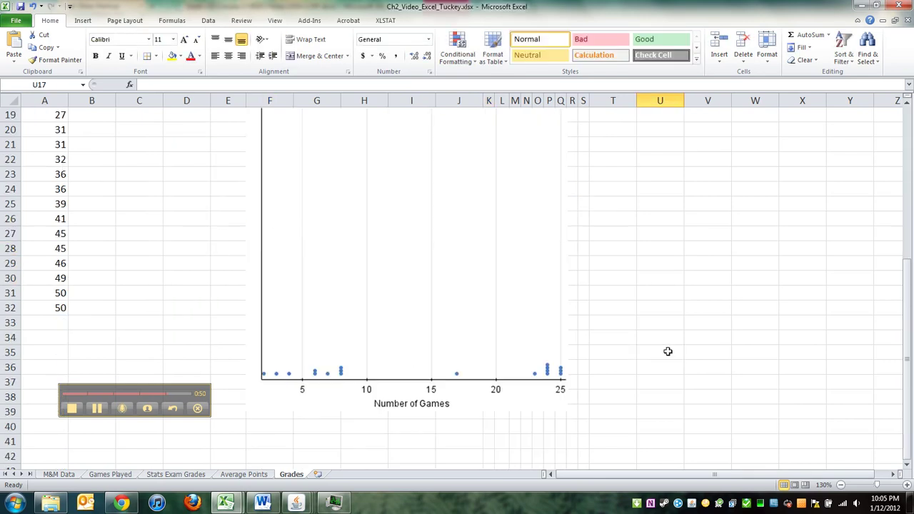
scroll(559, 319, "up", 3)
left_click(381, 245)
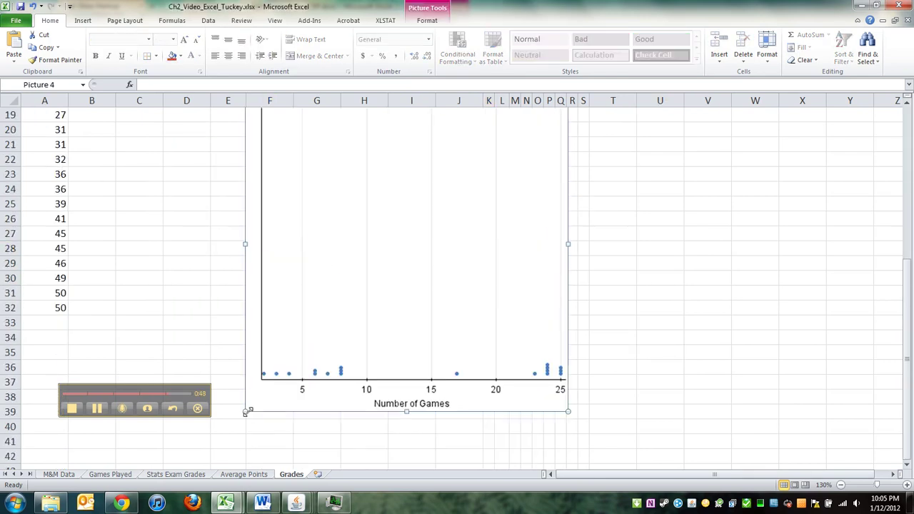
left_click_drag(245, 413, 267, 389)
left_click(707, 337)
Select the Quiz Scores text box and start a new Insert > Text Box
scroll(667, 331, "up", 6)
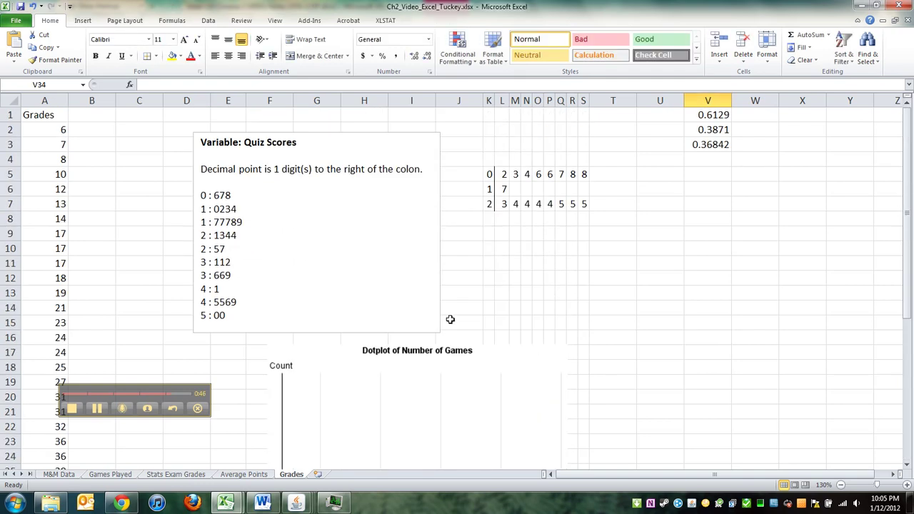
left_click(289, 265)
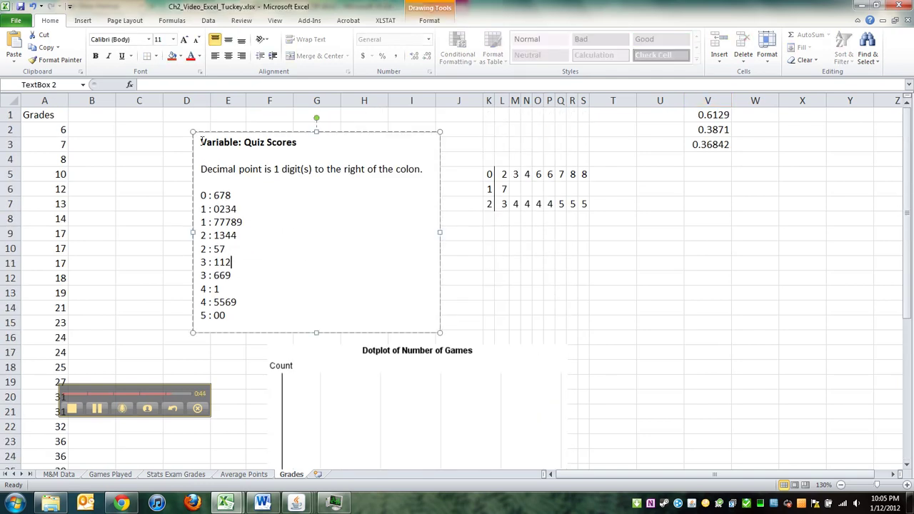
left_click(83, 20)
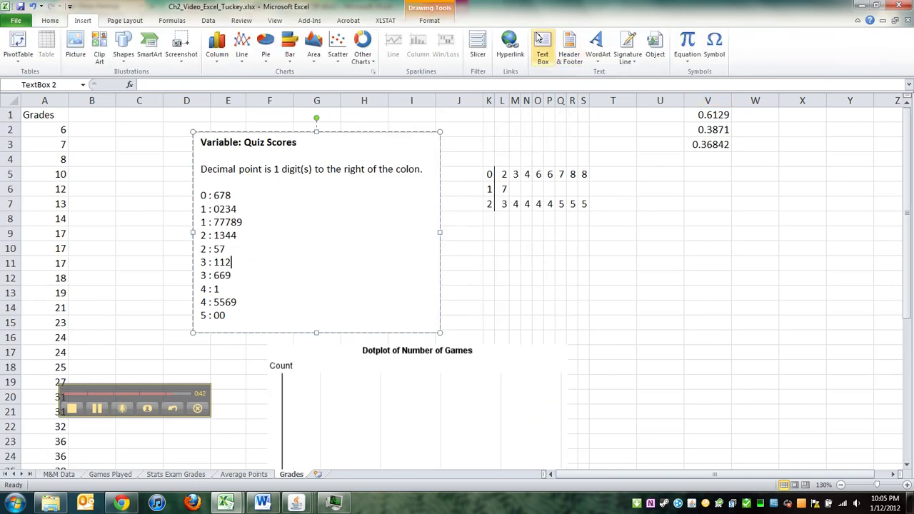
left_click(543, 54)
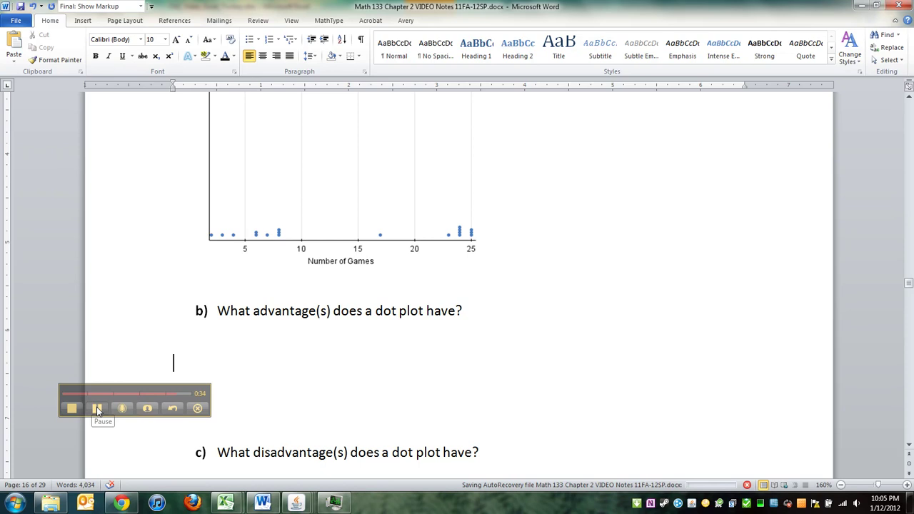
Type and revise the bold b) answer about dot plots' visual spread, stacks and recoverable values
left_click(96, 408)
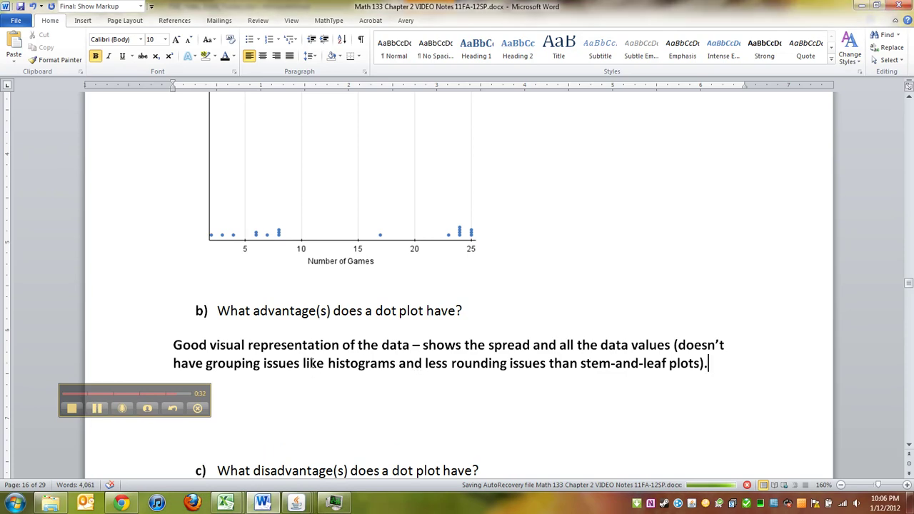
left_click_drag(140, 392, 123, 382)
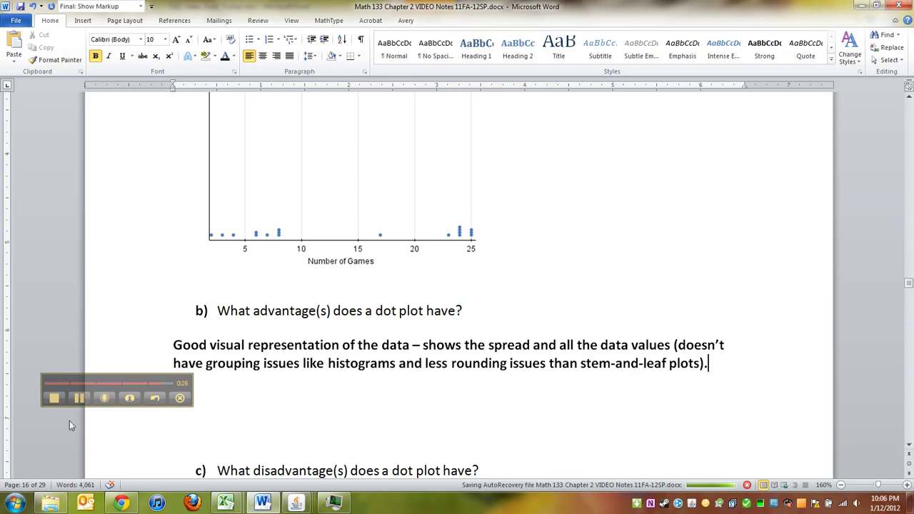
left_click(79, 397)
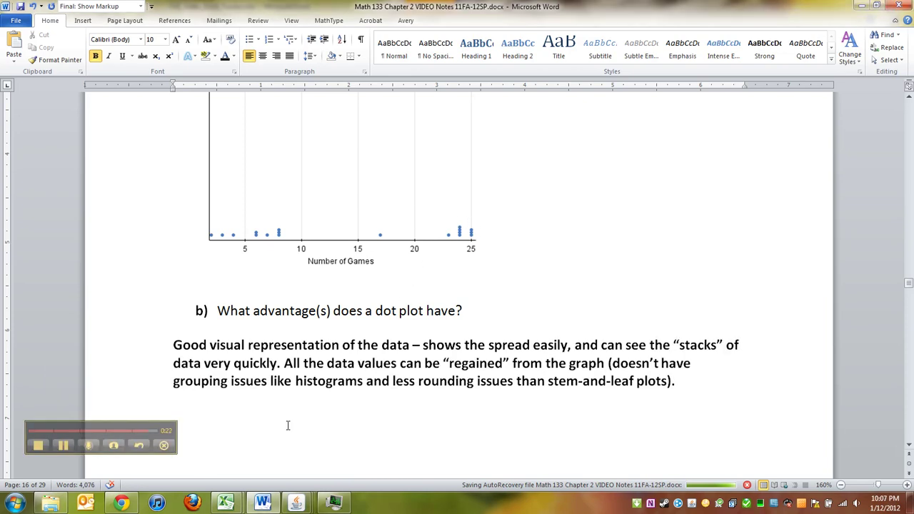
left_click(315, 363)
left_click(404, 409)
scroll(343, 397, "down", 2)
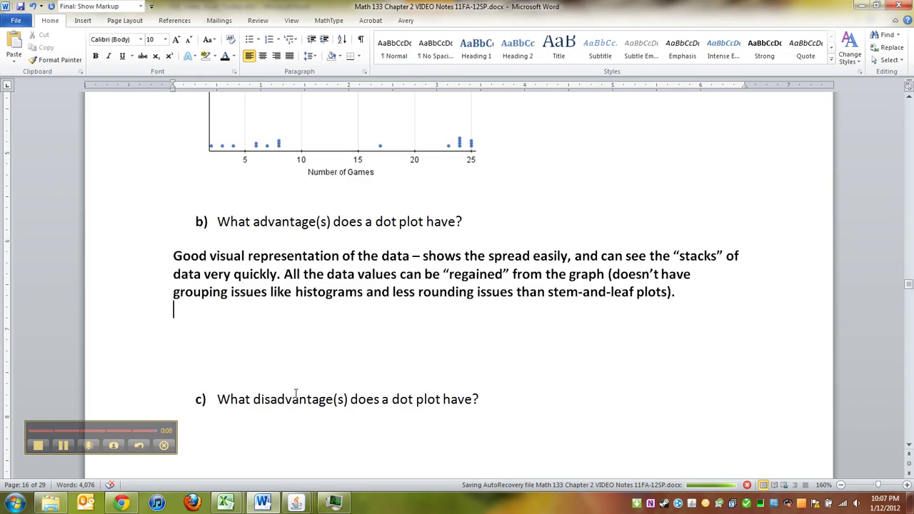